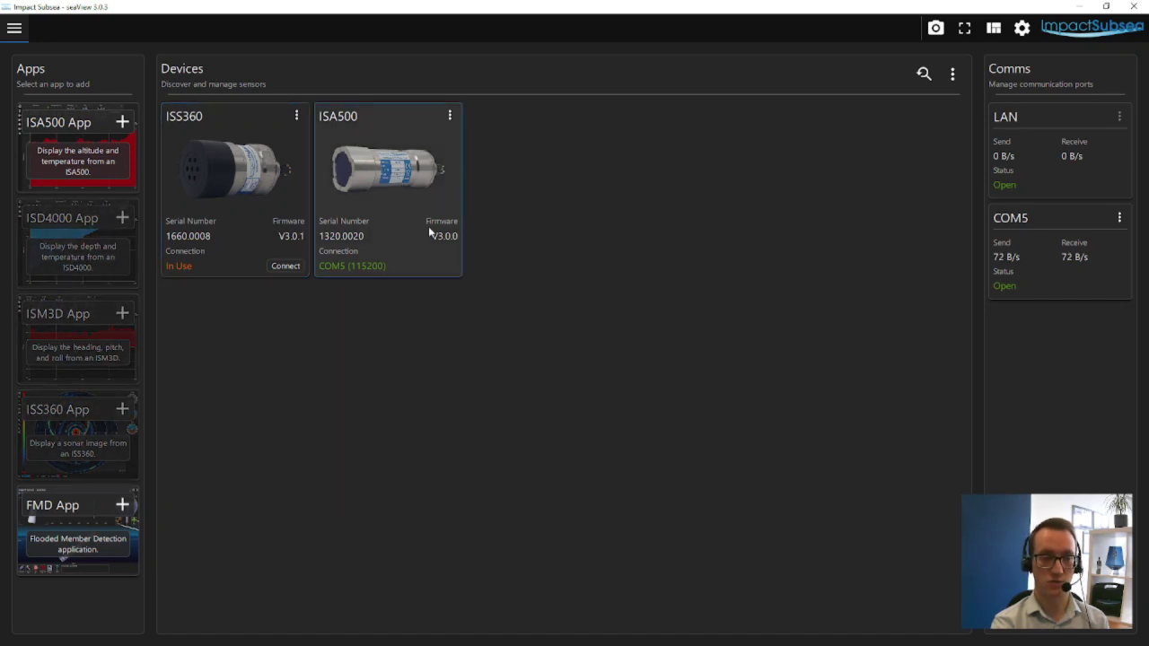
Step: Launch the Flooded Member Detection (FMD) app from its tile
click(74, 535)
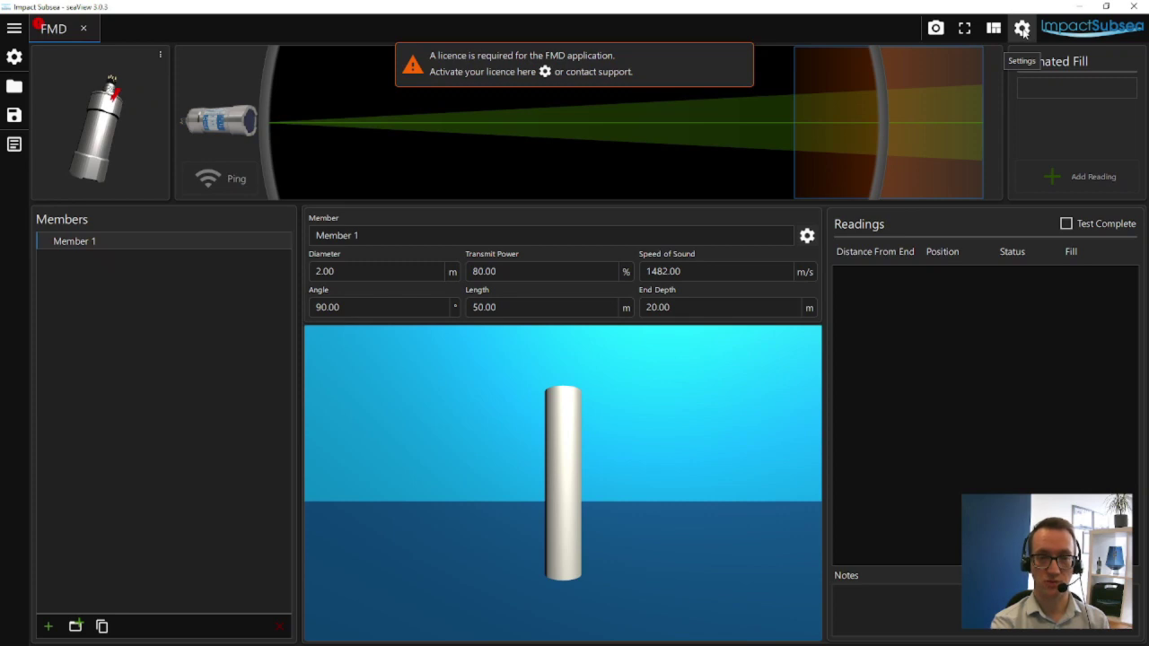
Step: Install the 1320-0020 FMD.lic licence file from the Desktop and close Settings
click(545, 72)
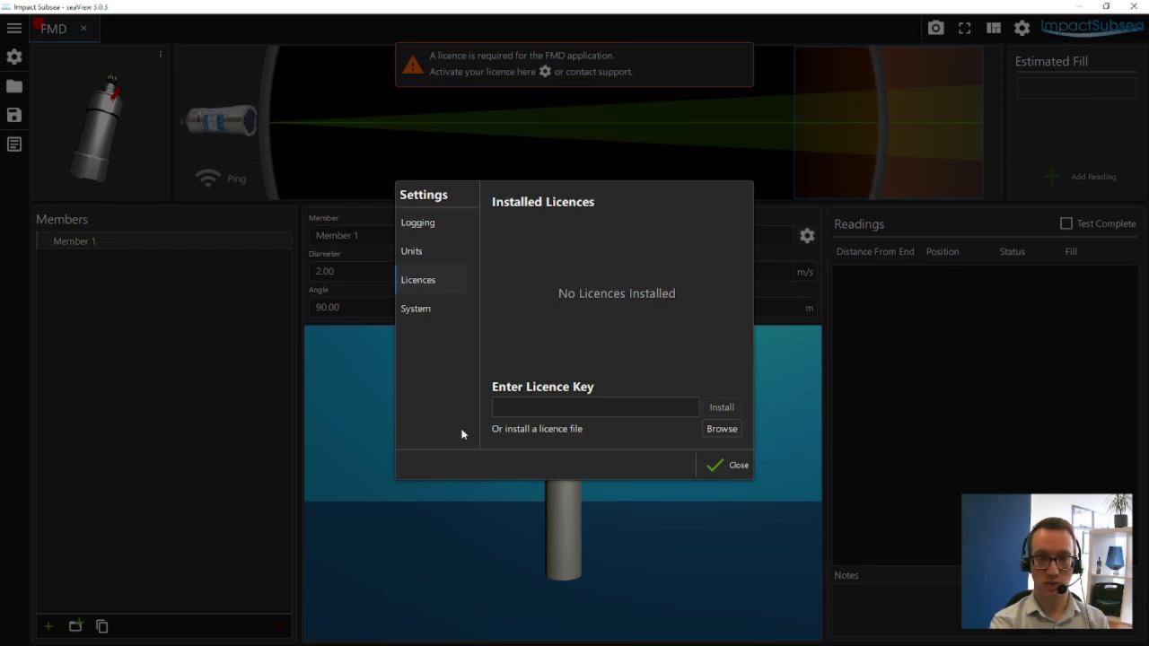
click(714, 430)
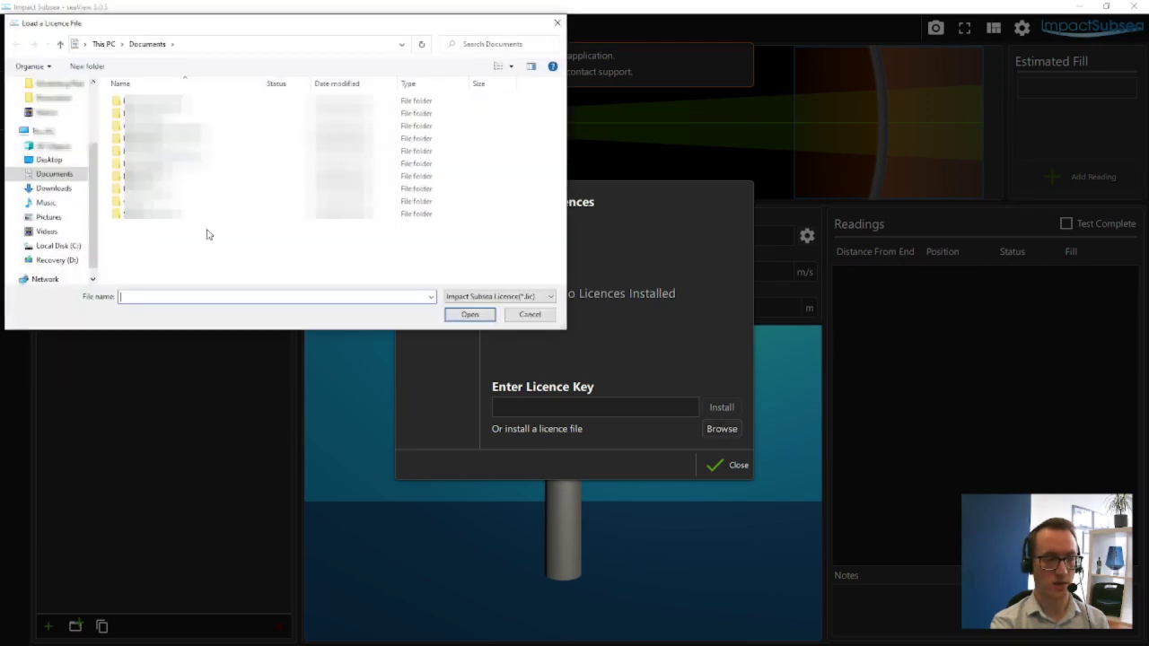
click(49, 162)
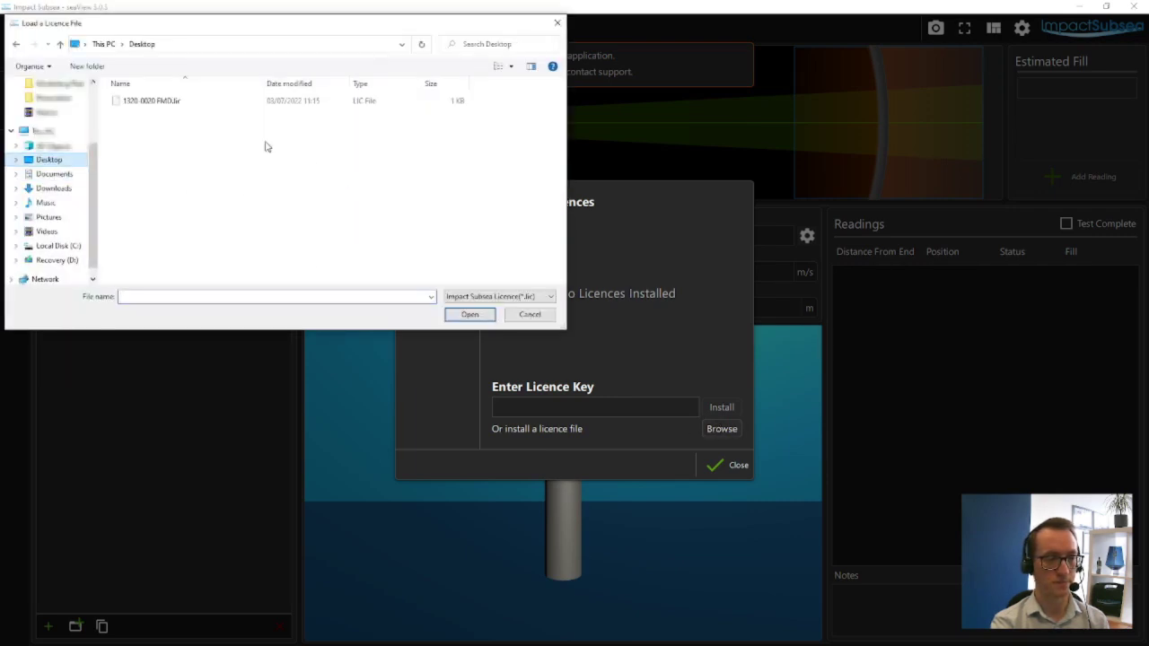
click(169, 104)
click(476, 316)
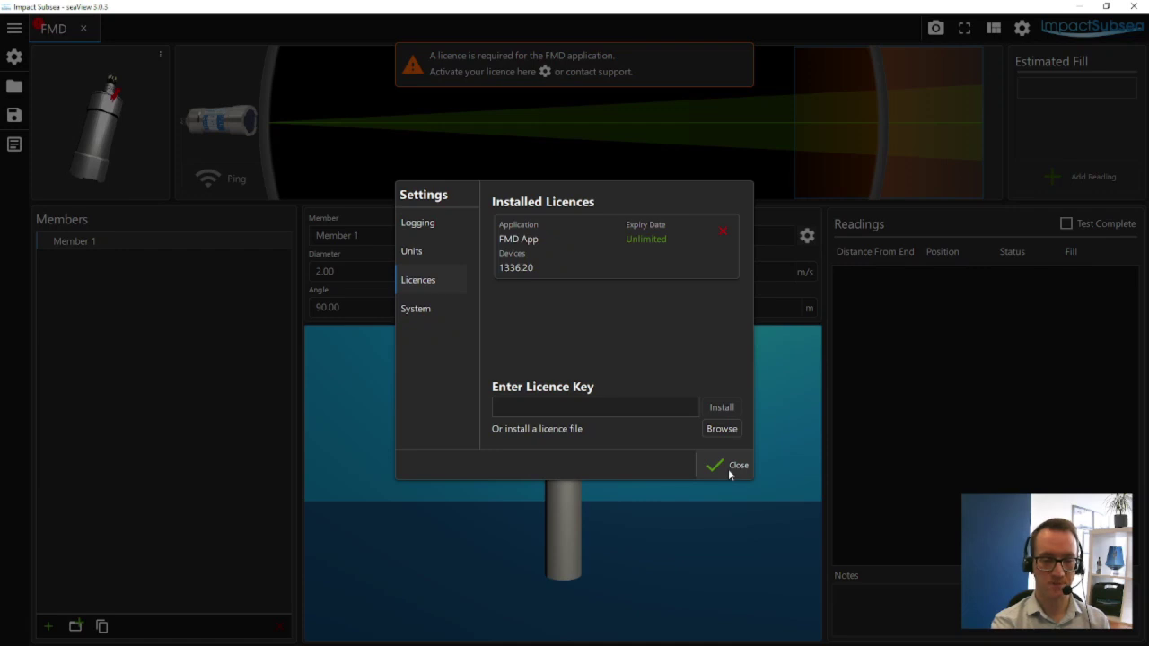
click(730, 473)
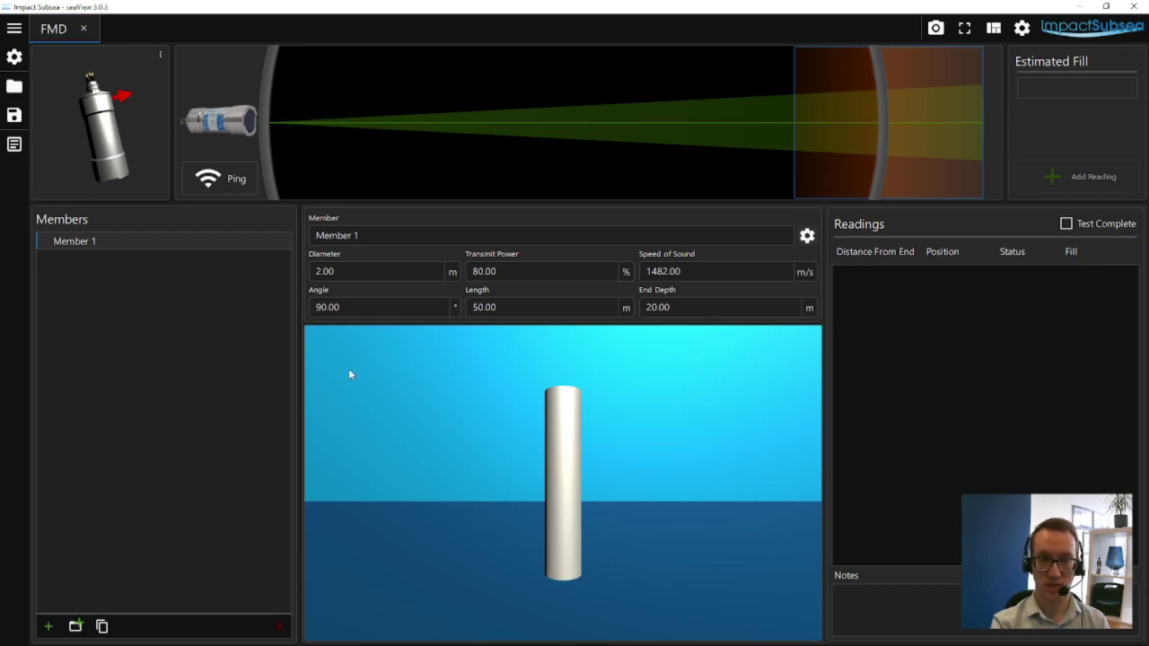
Step: Rename the member to 'Test Member'
double_click(358, 235)
key(BackSpace)
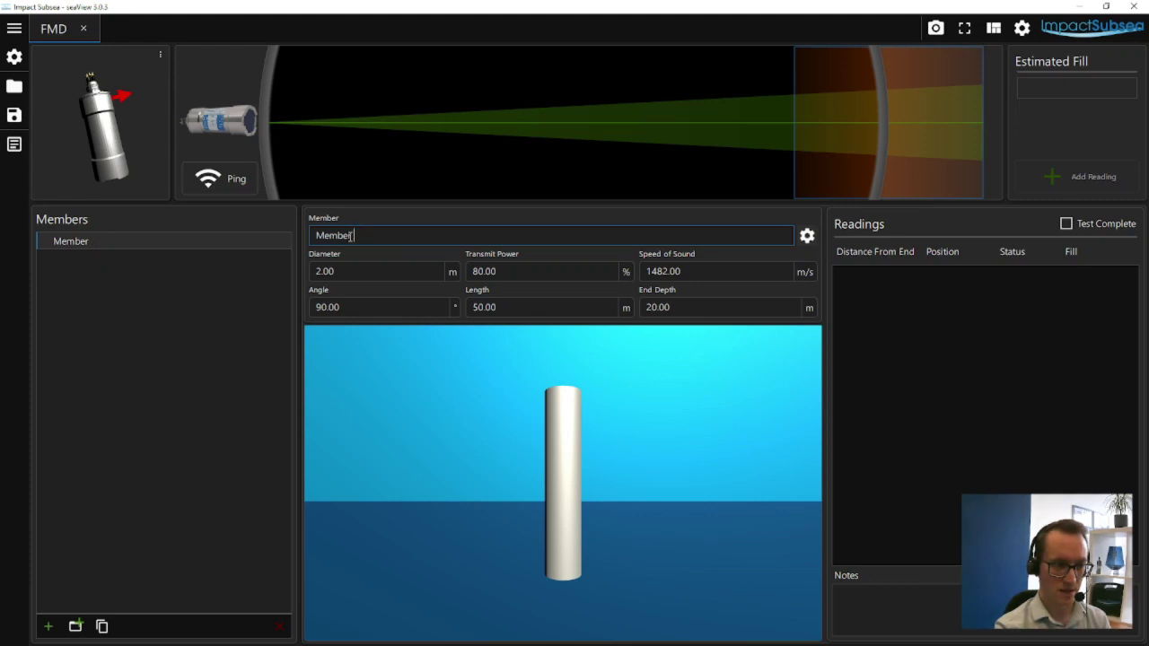
key(BackSpace)
key(BackSpace)
key(BackSpace)
key(BackSpace)
key(BackSpace)
text(Te)
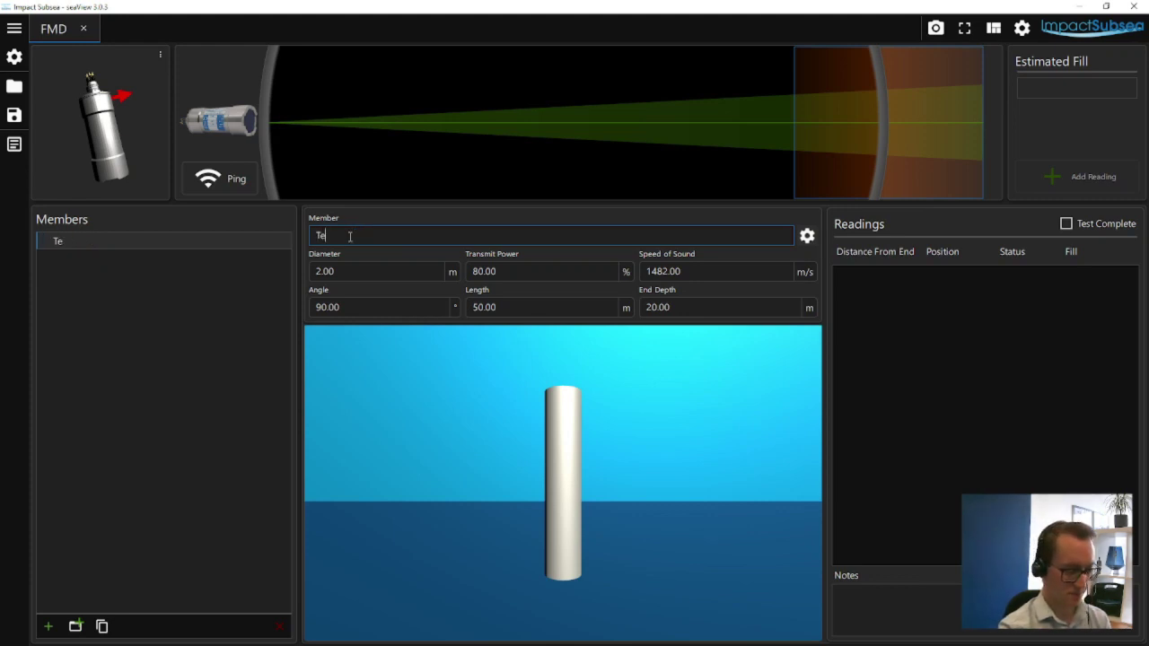
text(st Memb)
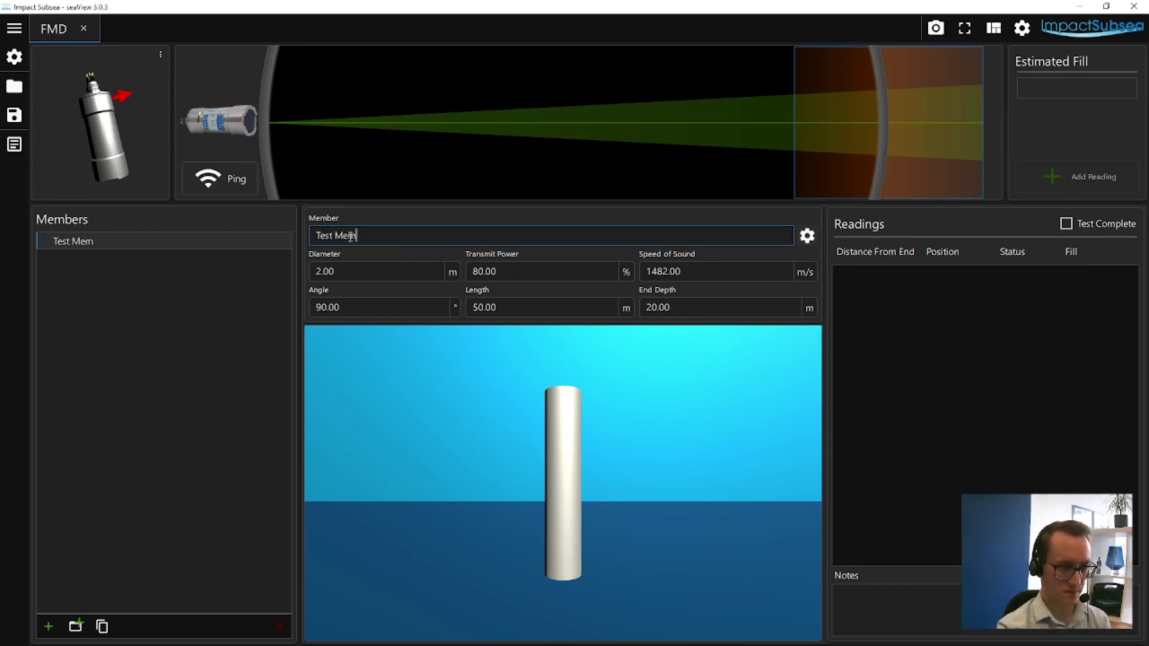
text(er)
Step: Replace the member's diameter with 0.21 m
click(384, 273)
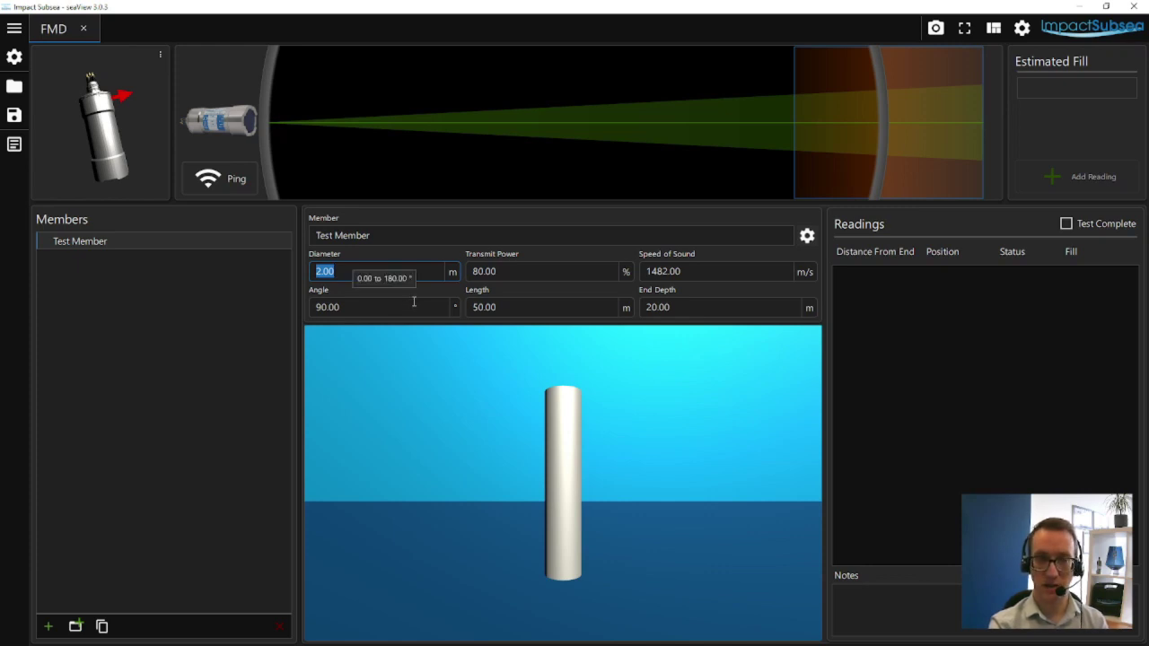
mouse_move(384, 307)
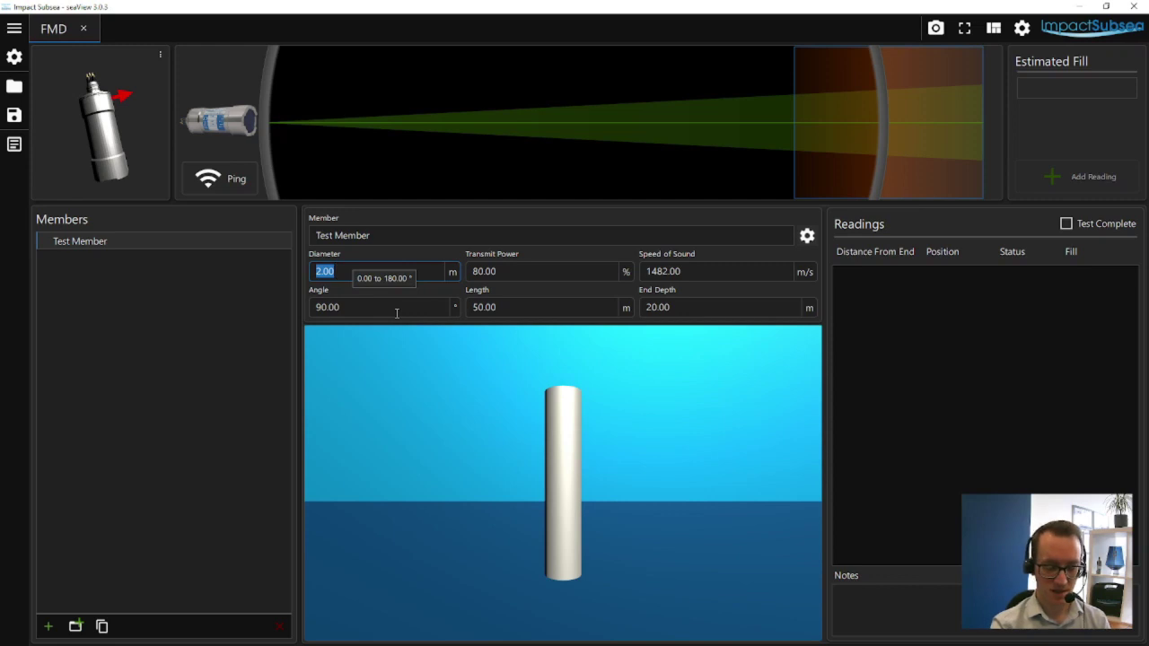
key(BackSpace)
text(0.)
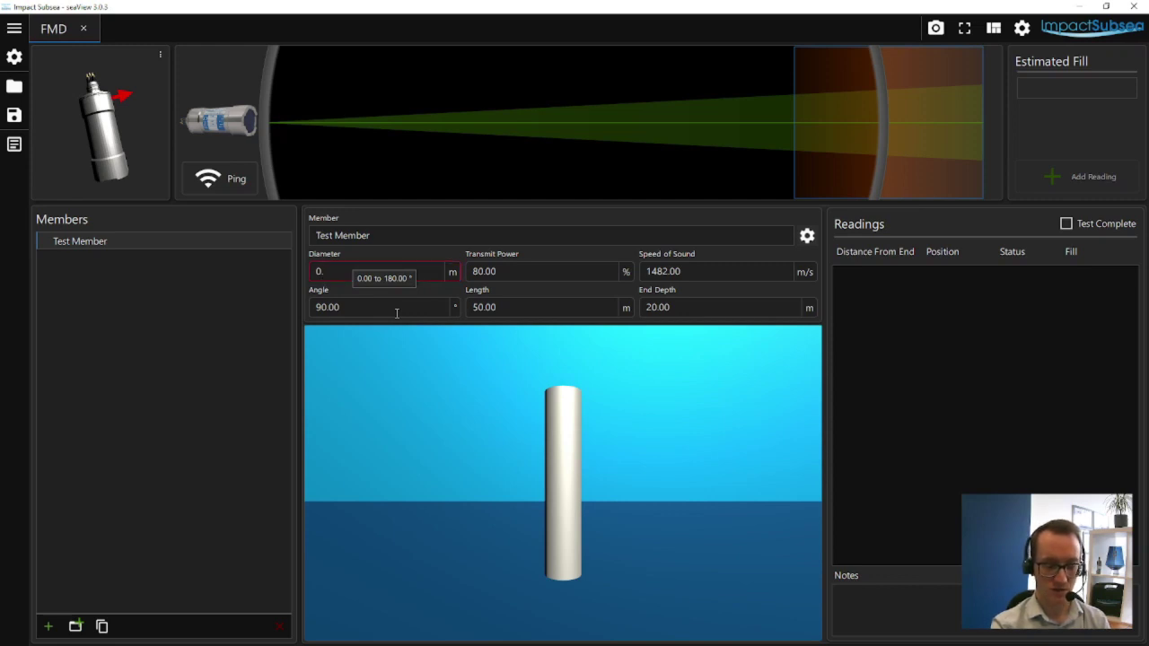
text(21)
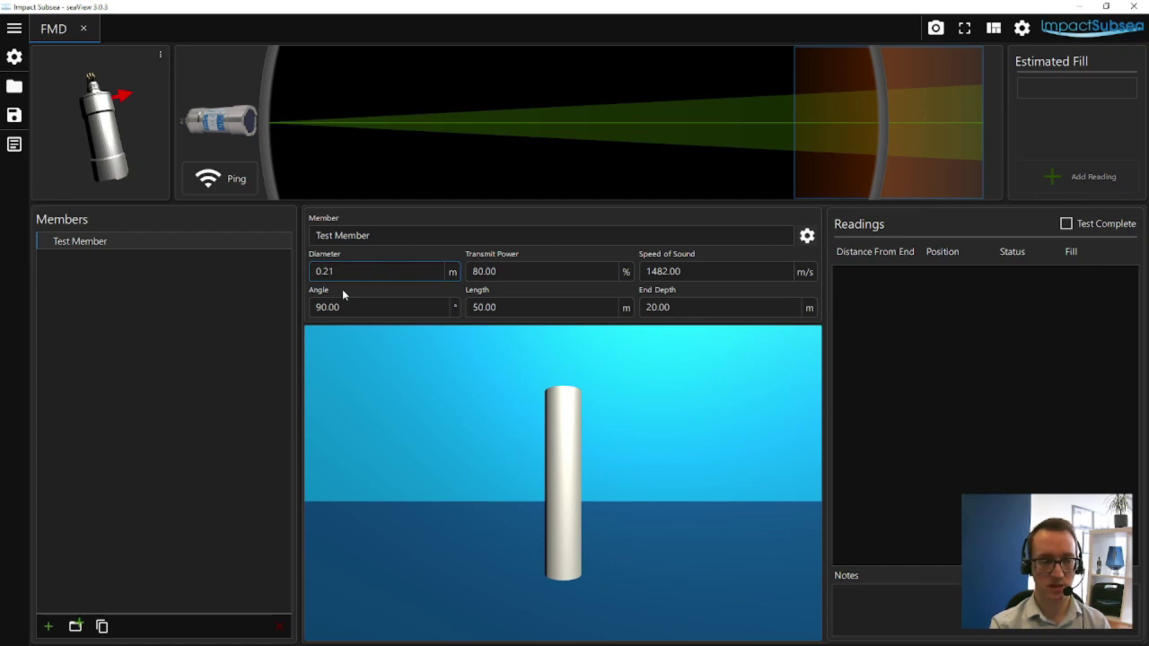
Step: Commit the 0.21 m diameter and set transmit power to 20%
click(518, 272)
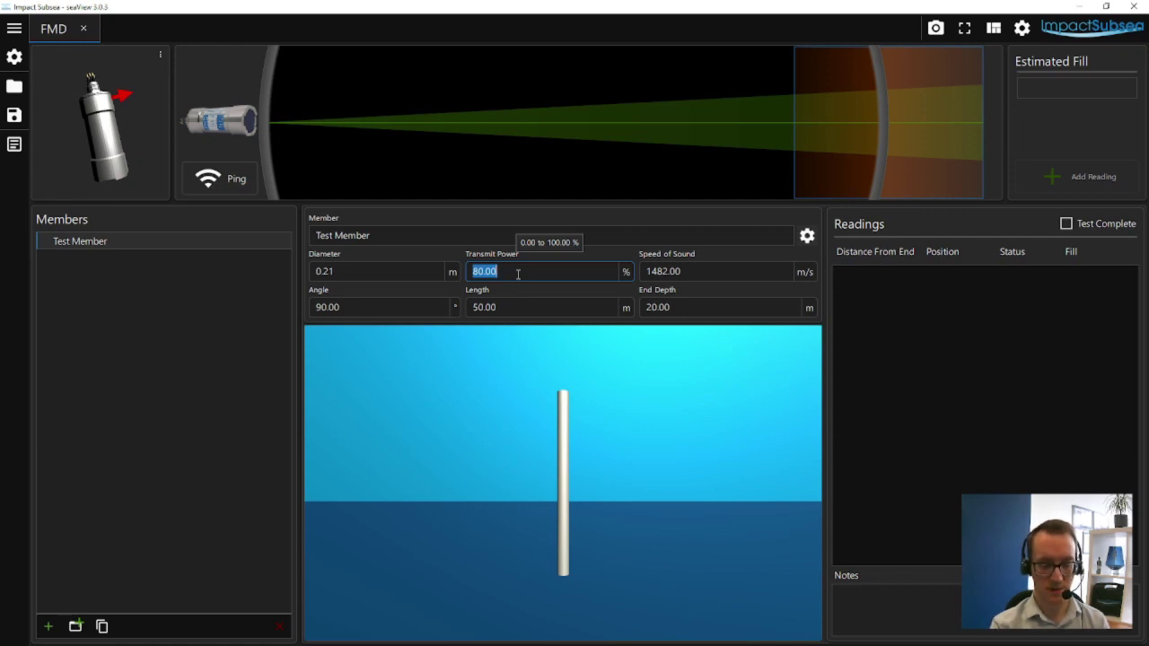
text(20)
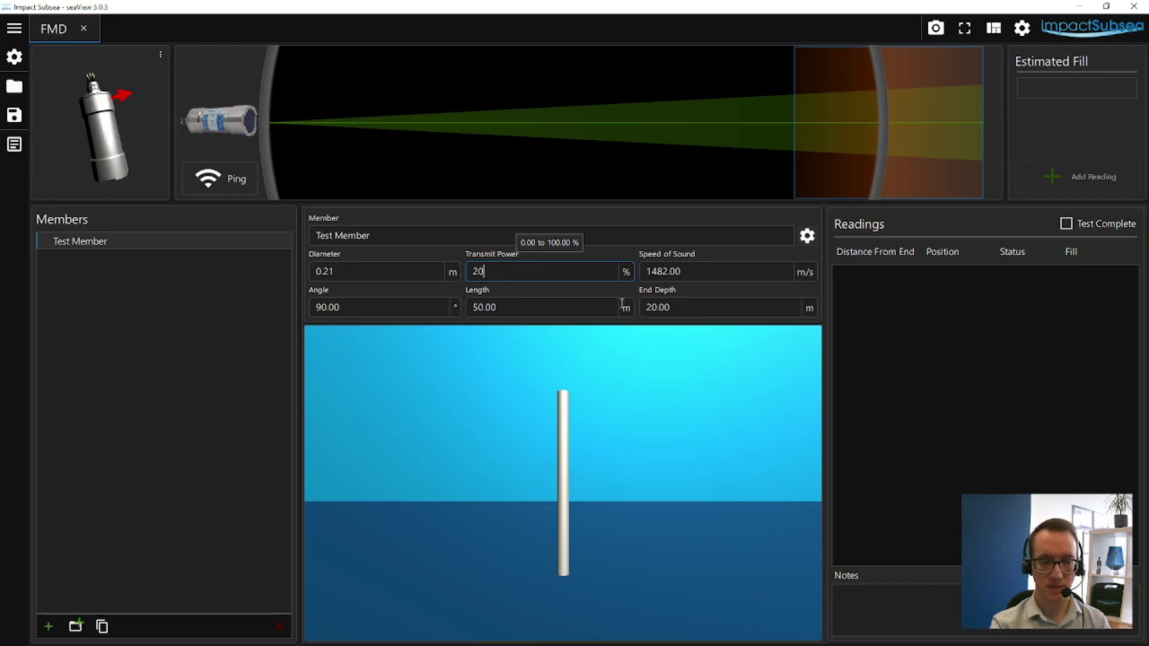
click(730, 272)
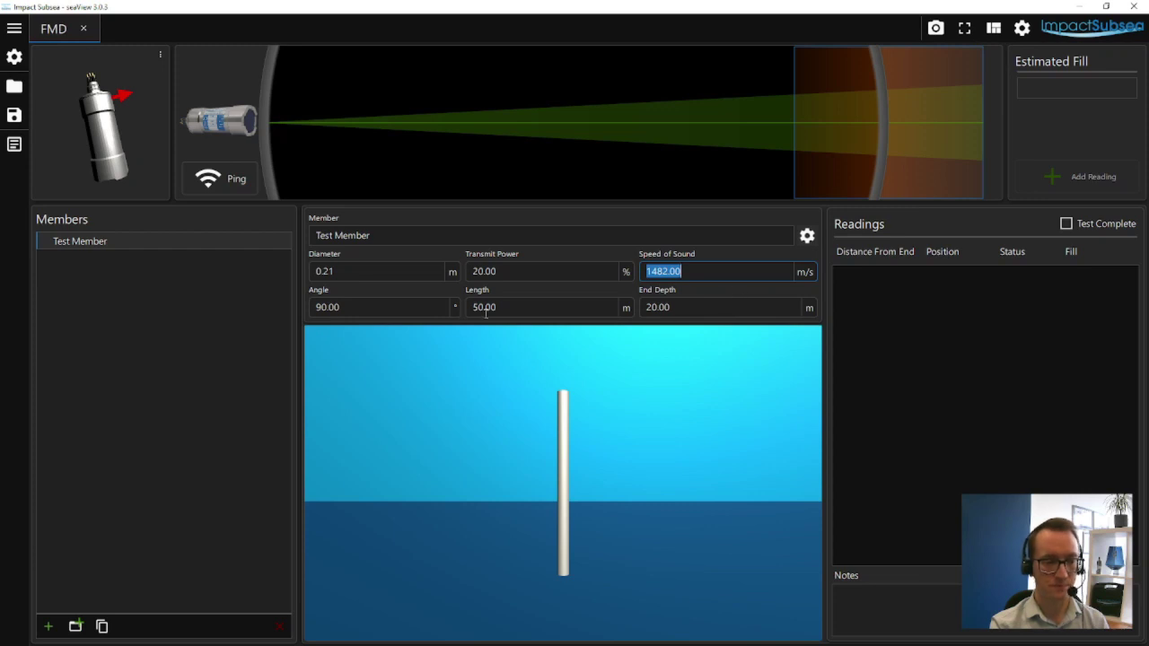
Step: Set the member's angle to 45°, length to 20 m and end depth to 10 m
click(417, 307)
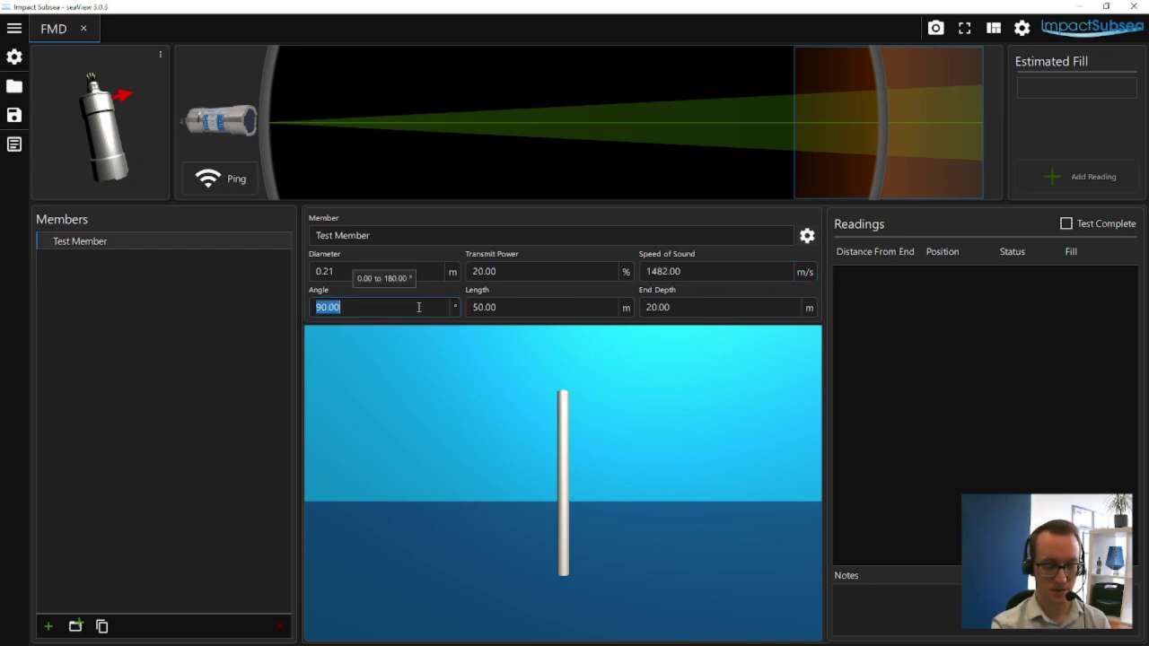
text(45)
click(561, 313)
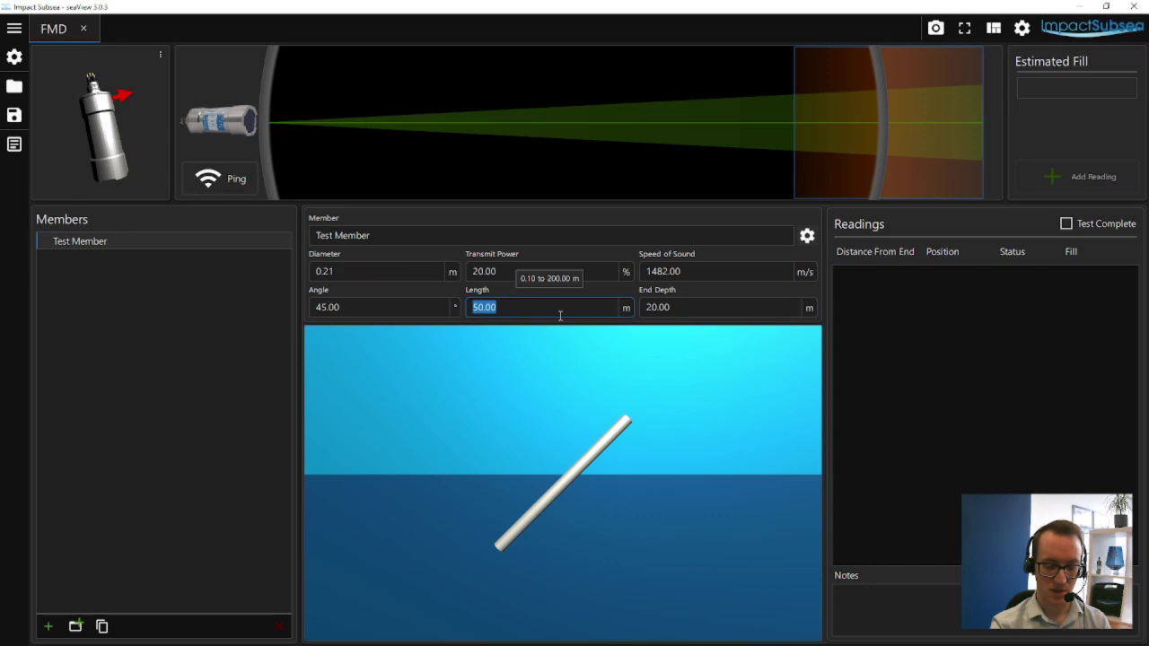
text(20)
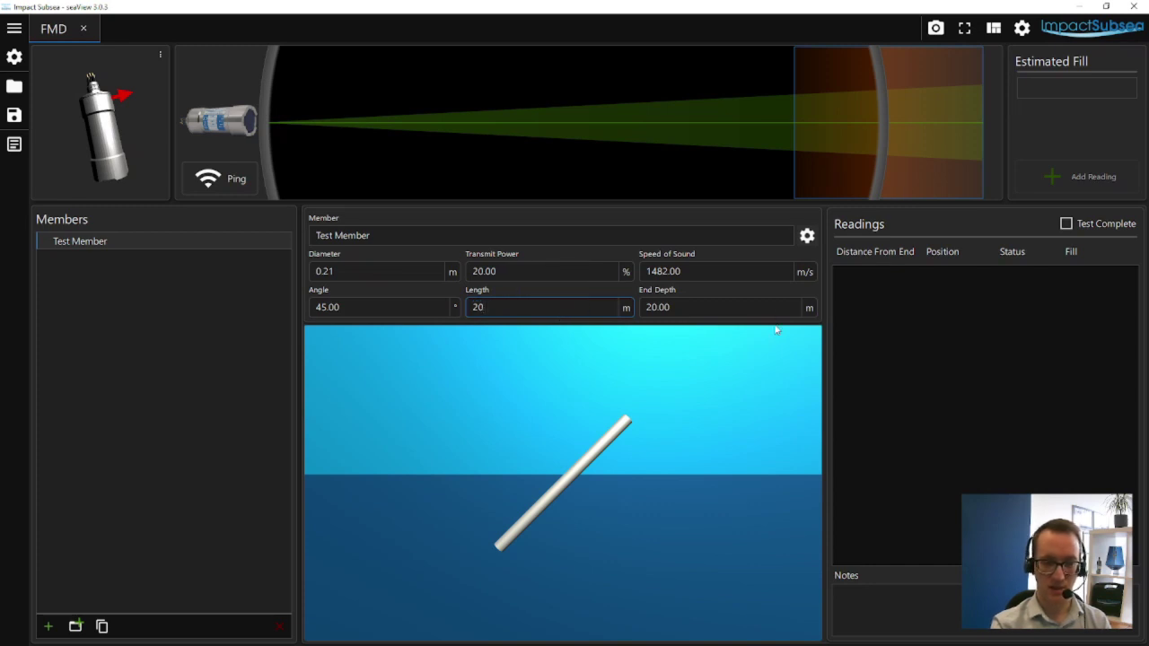
click(742, 307)
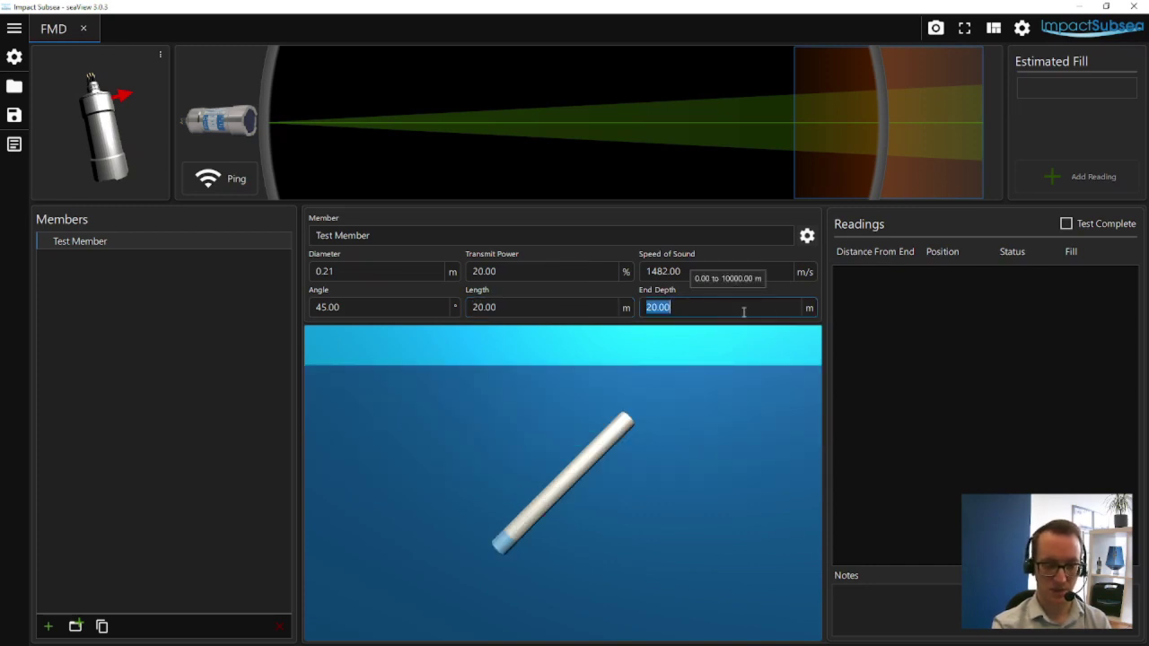
text(10)
click(574, 306)
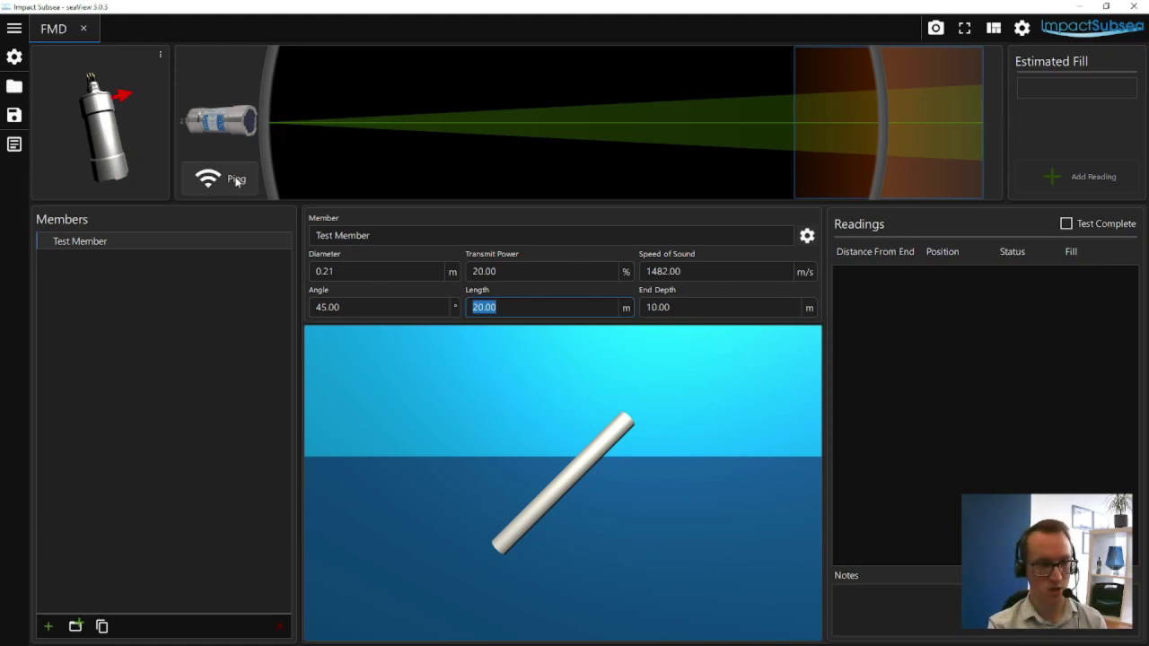
Step: Ping Test Member for a Flooded 0.23 m / 0.21 m fill estimate
click(236, 181)
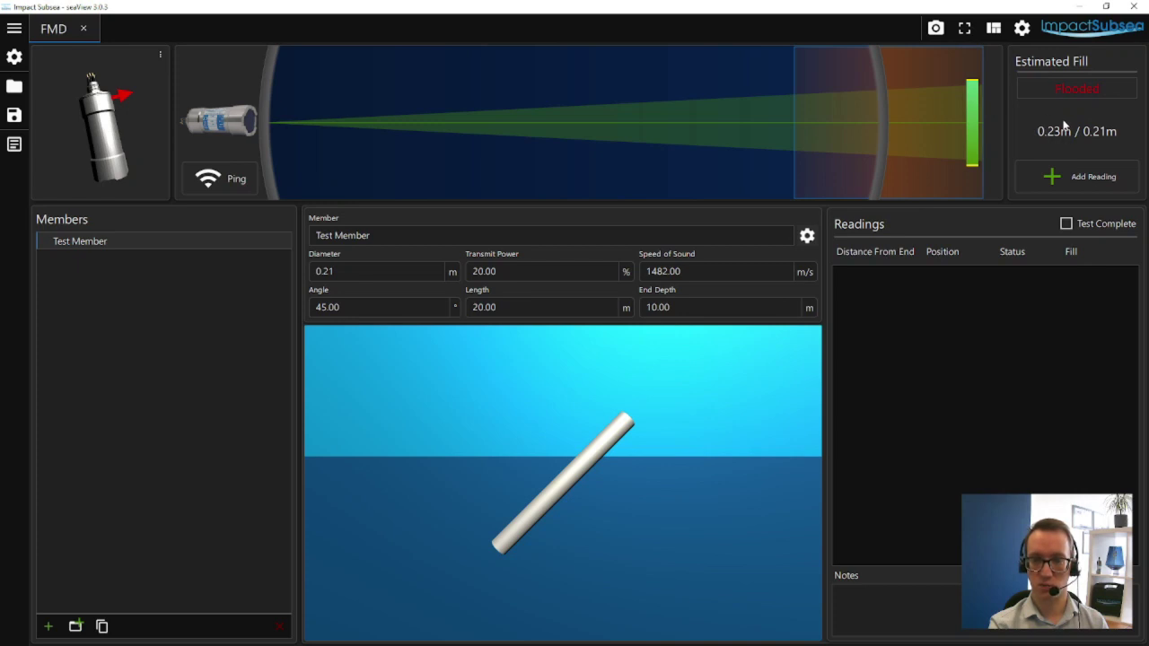
Step: Add the first Flooded reading at 1 m from the end, position 45
click(1070, 178)
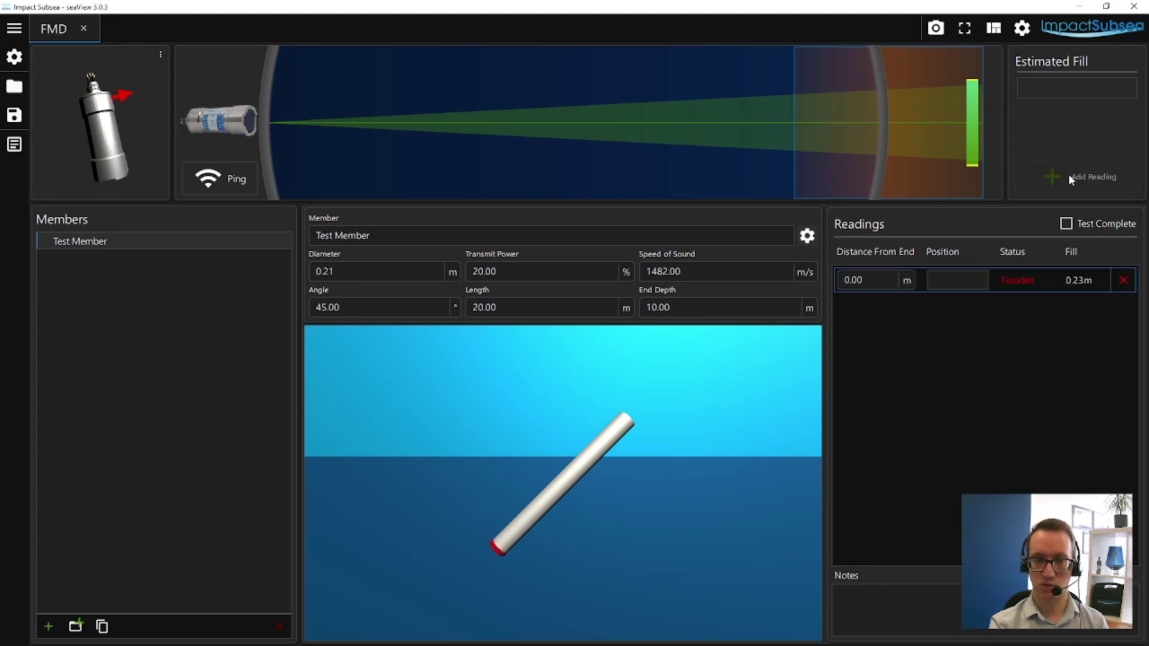
click(878, 281)
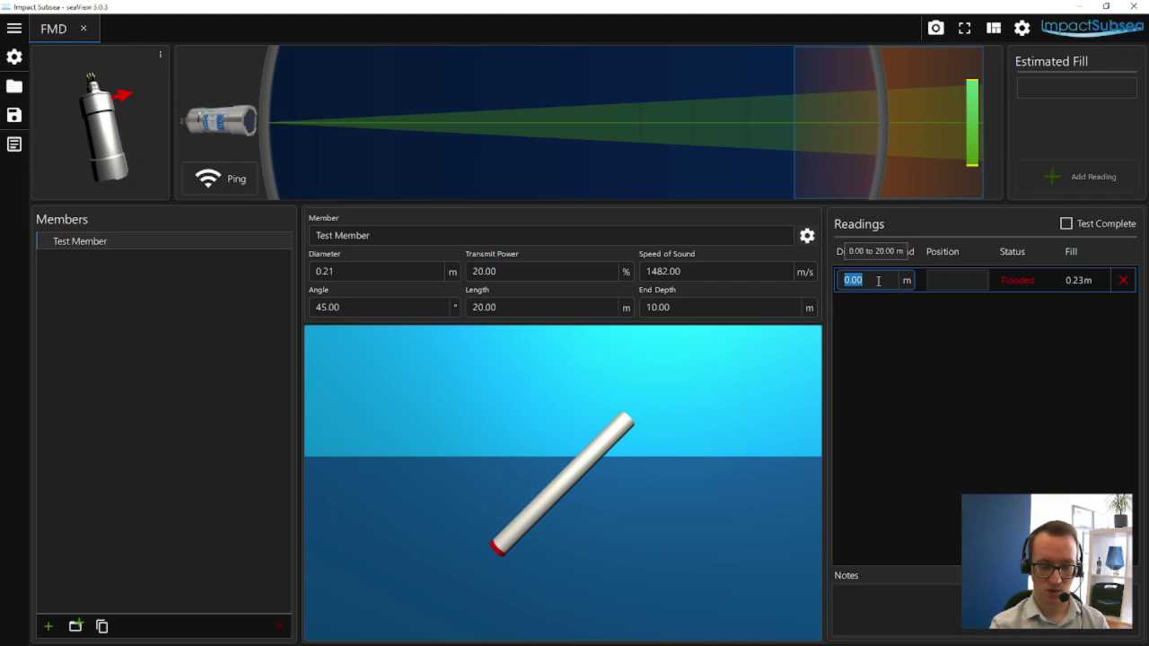
text(1)
click(956, 282)
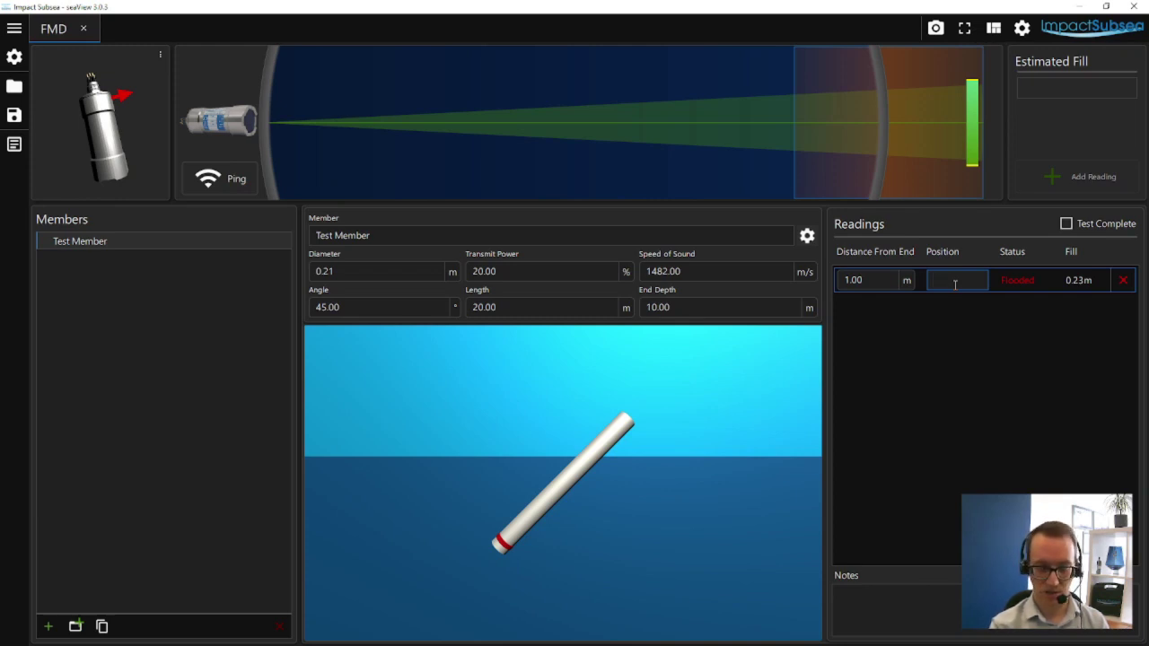
text(45)
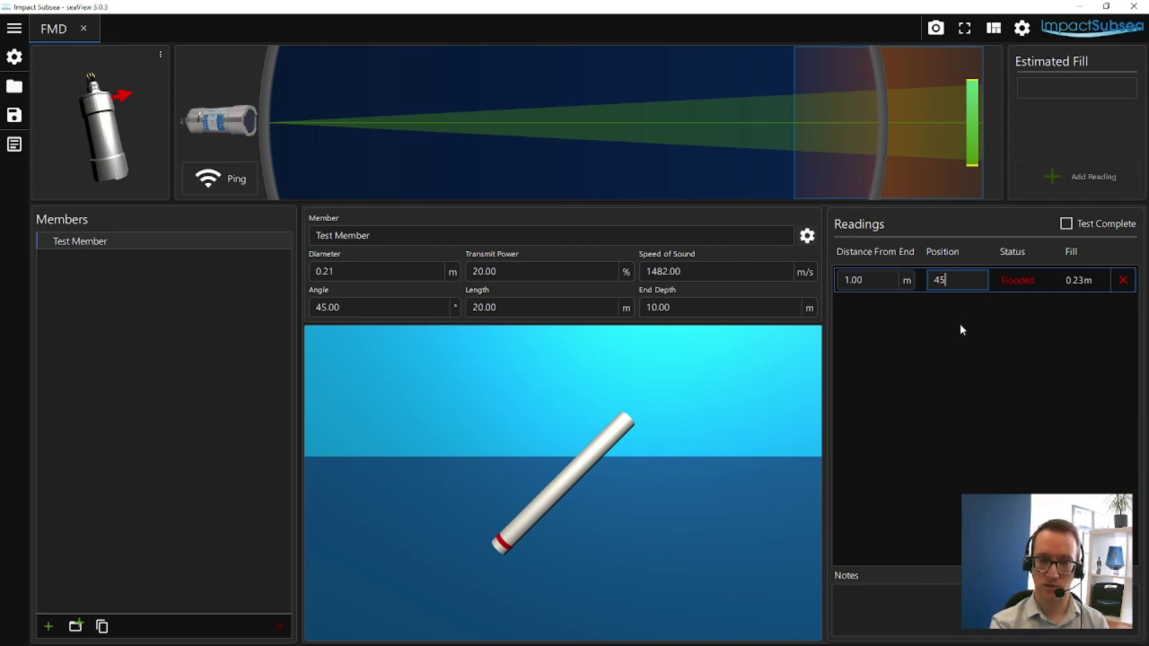
Step: Ping again and add a second reading at 2 m from the end, position 45
click(204, 180)
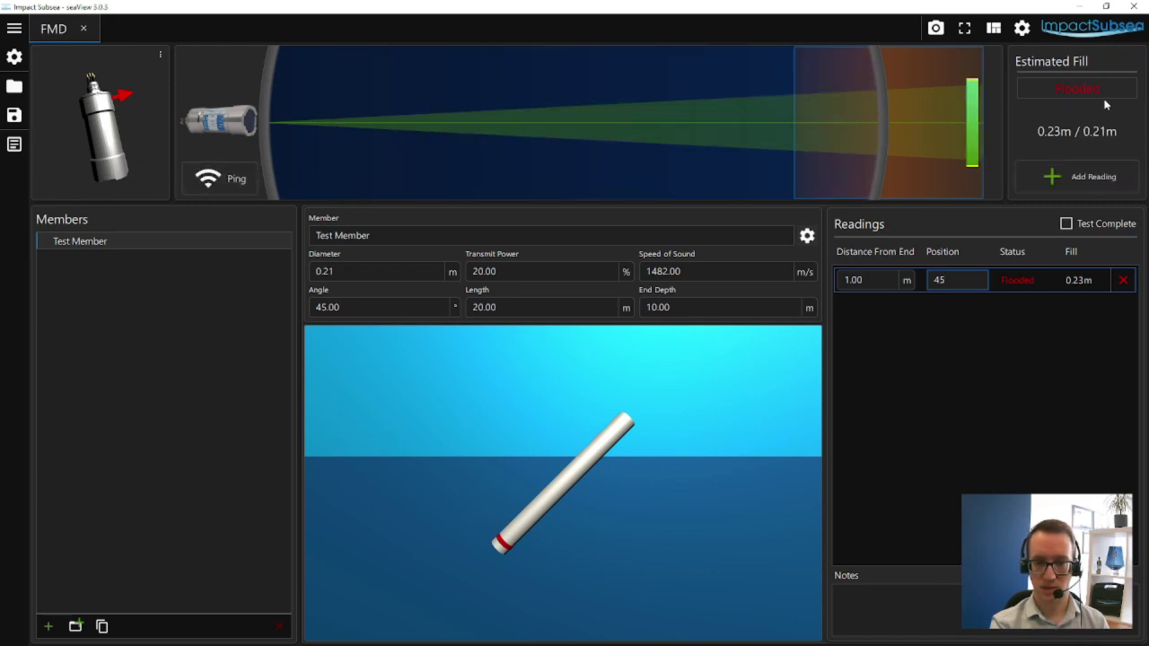
click(1065, 181)
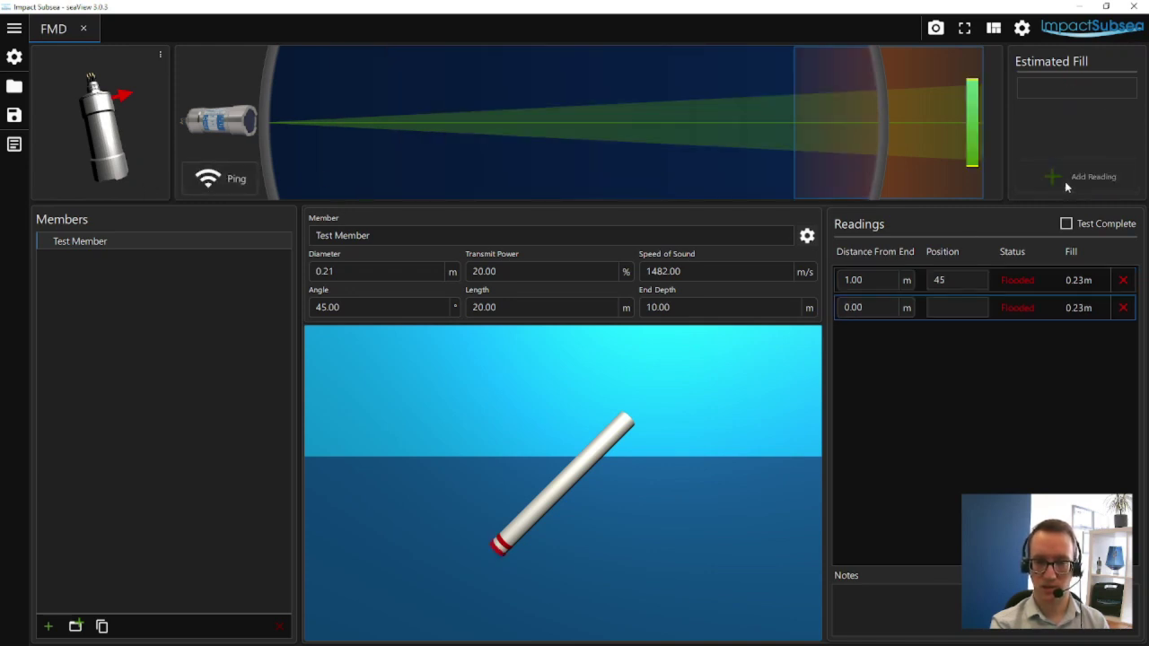
click(873, 306)
key(BackSpace)
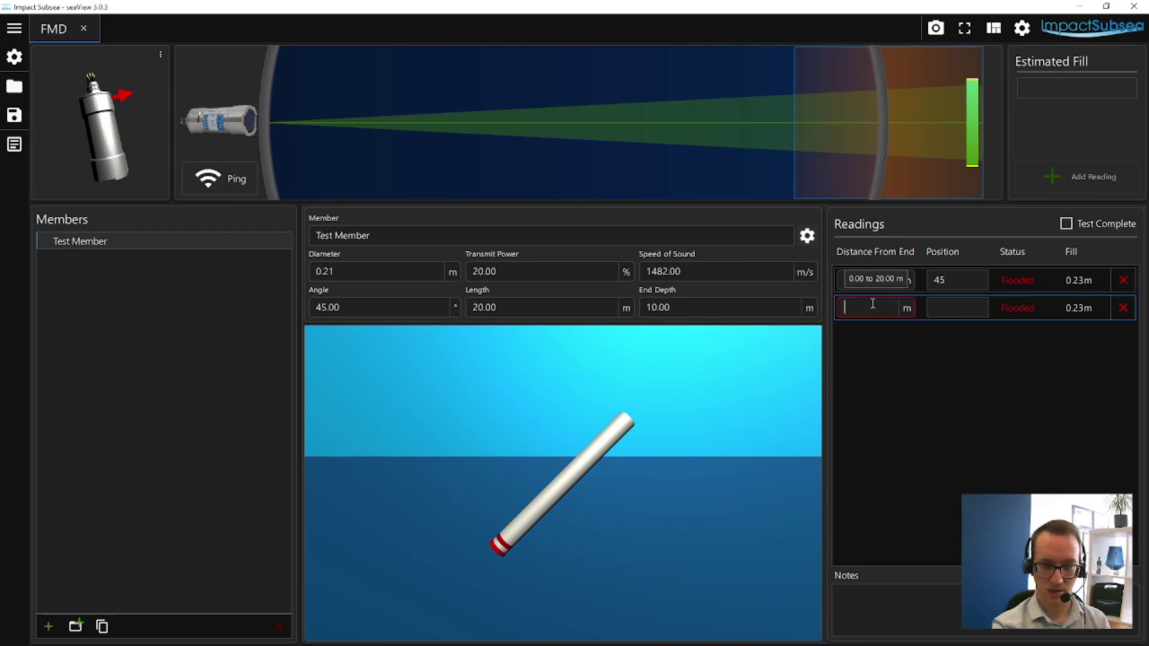
text(2)
click(941, 310)
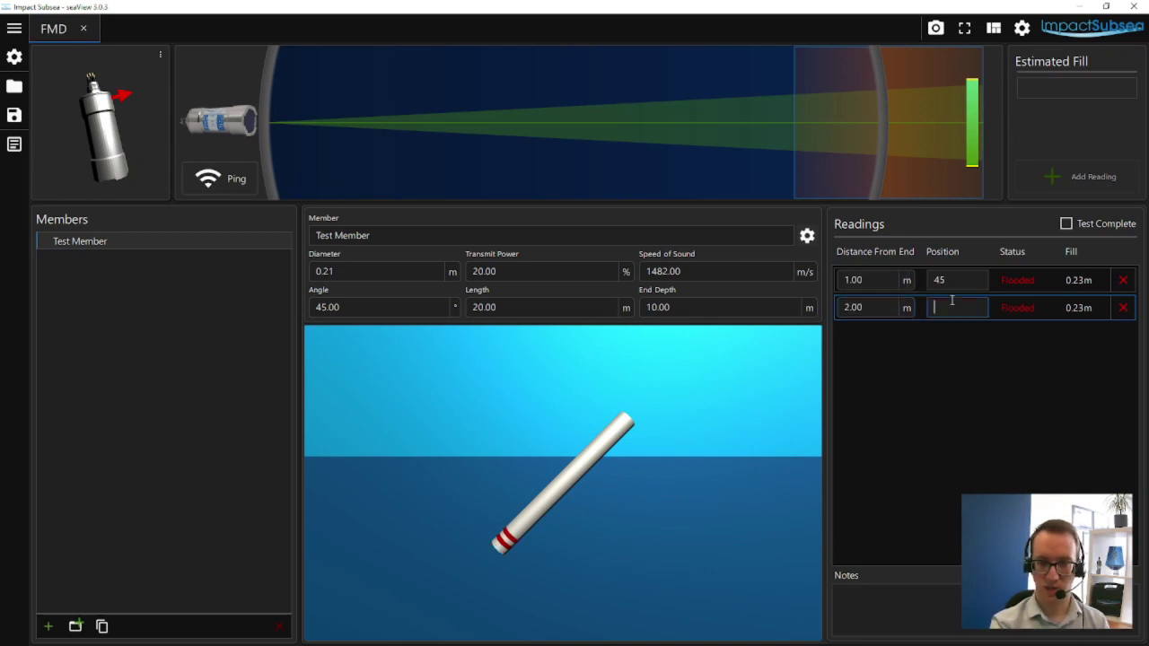
text(45)
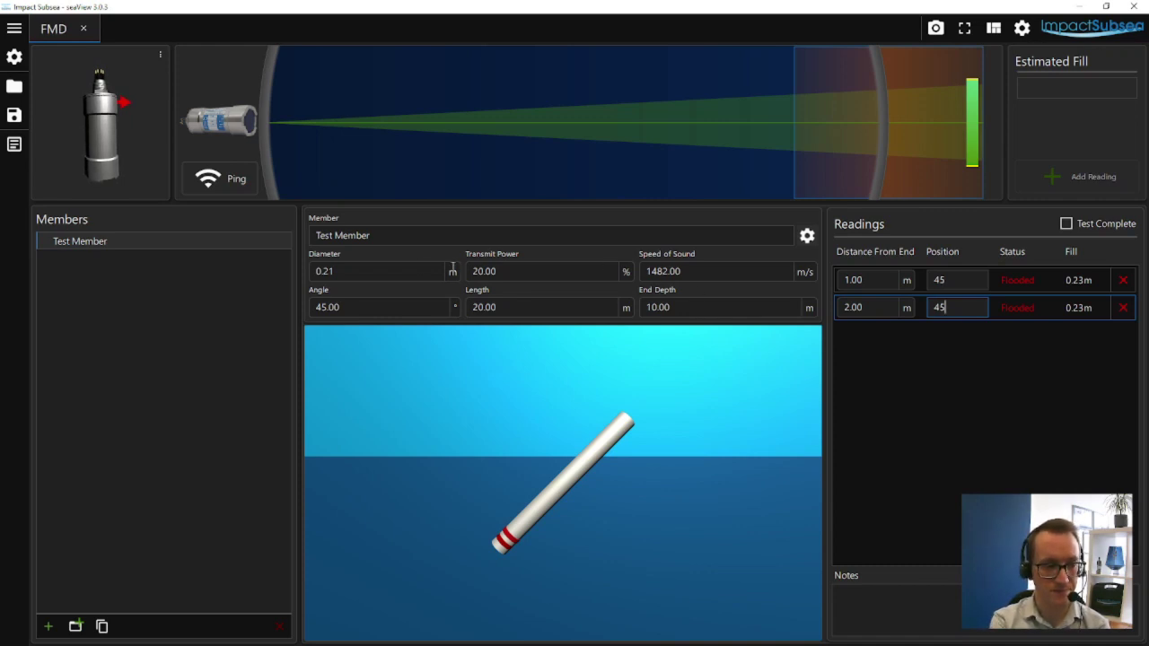
Step: Ping and record a Dry reading at 19 m from the end, position 45
click(238, 188)
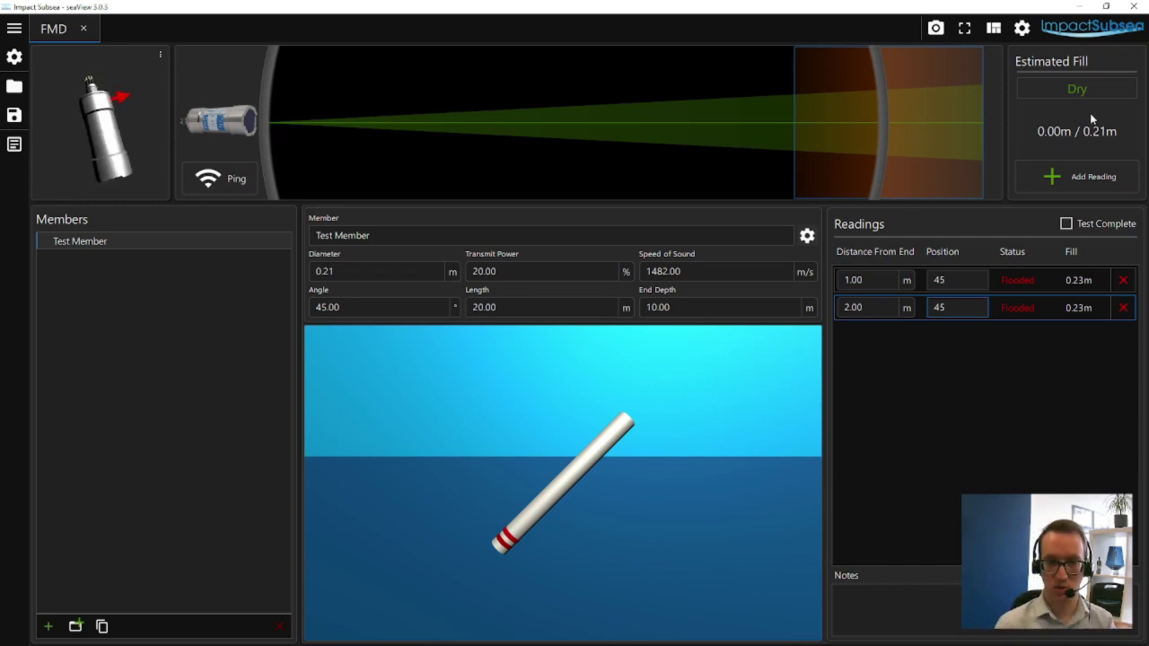
click(1088, 180)
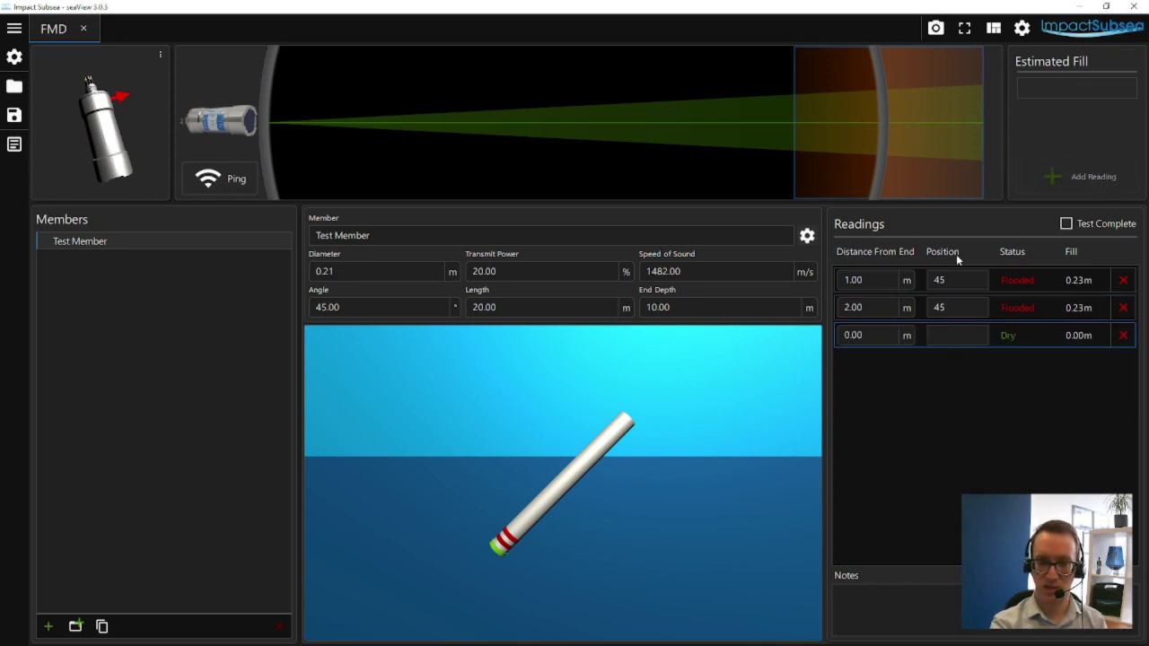
click(870, 337)
text(1)
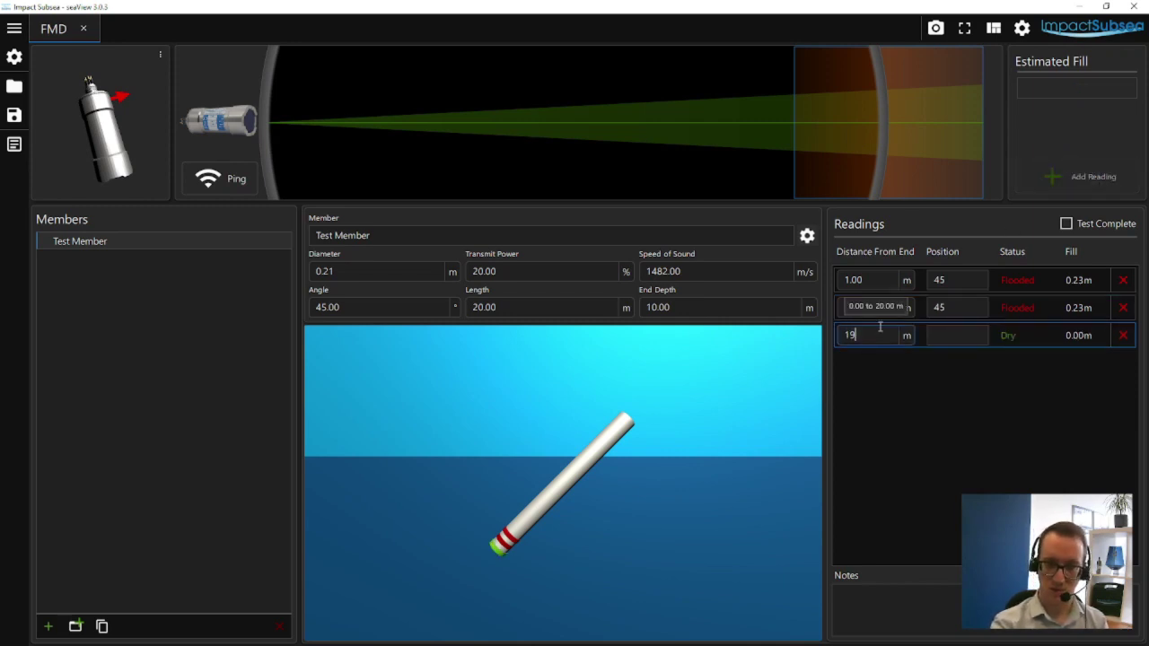
text(9)
key(Tab)
text(45)
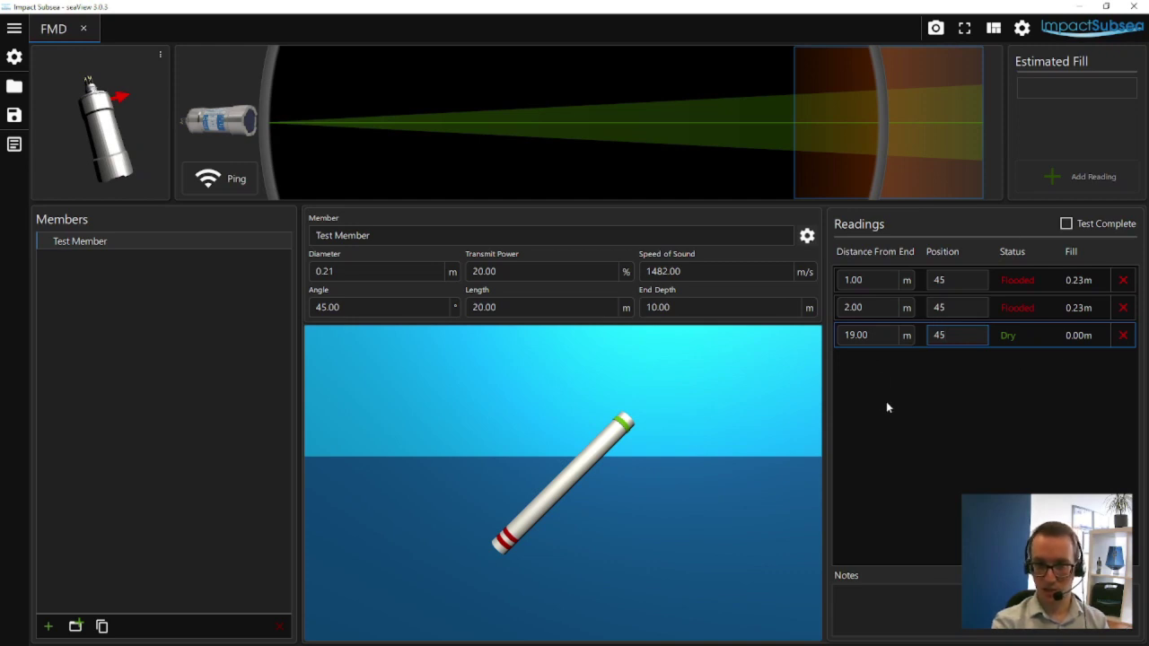
Step: Tick Test Complete and write the note 'This is a test member'
click(1066, 223)
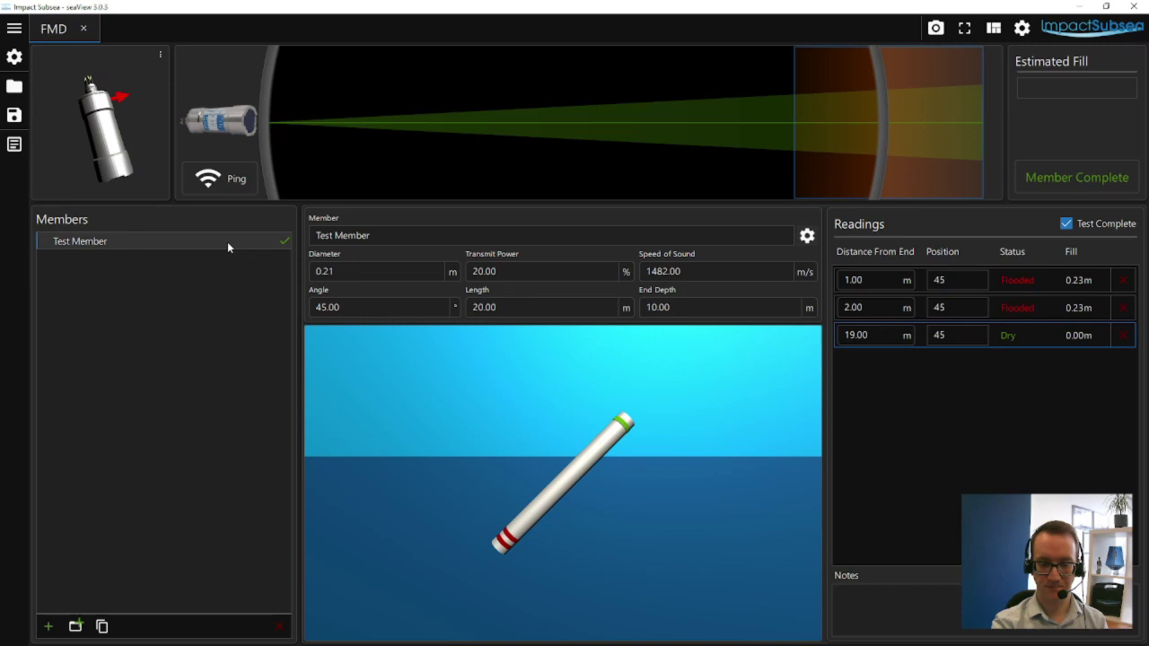
key(Tab)
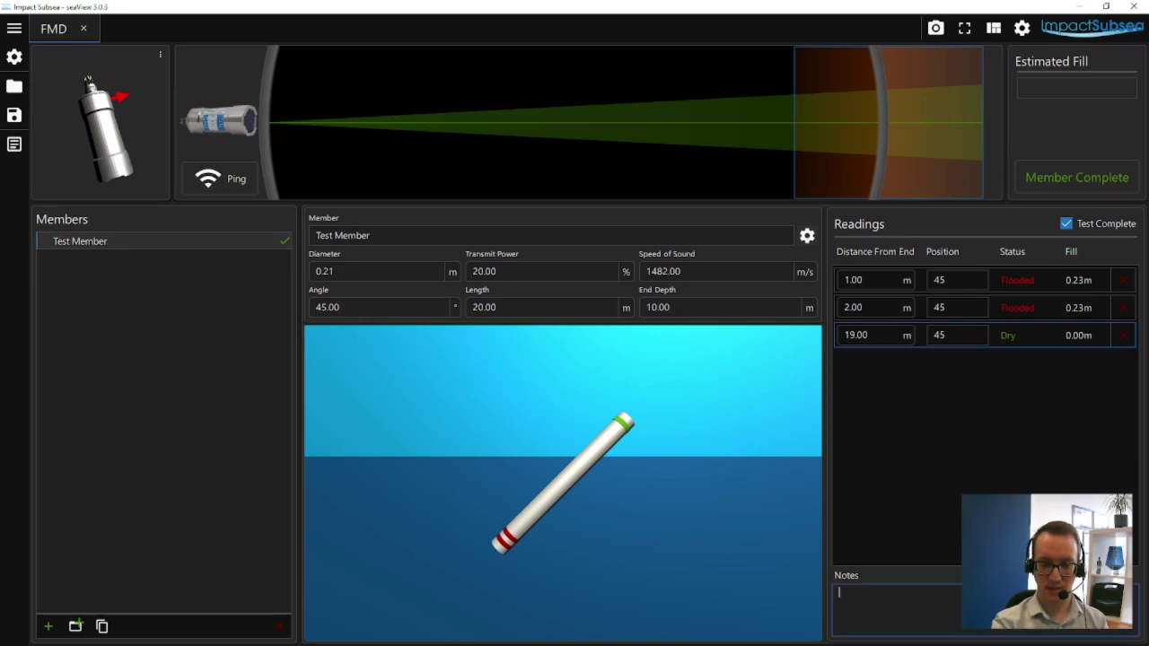
text(This is)
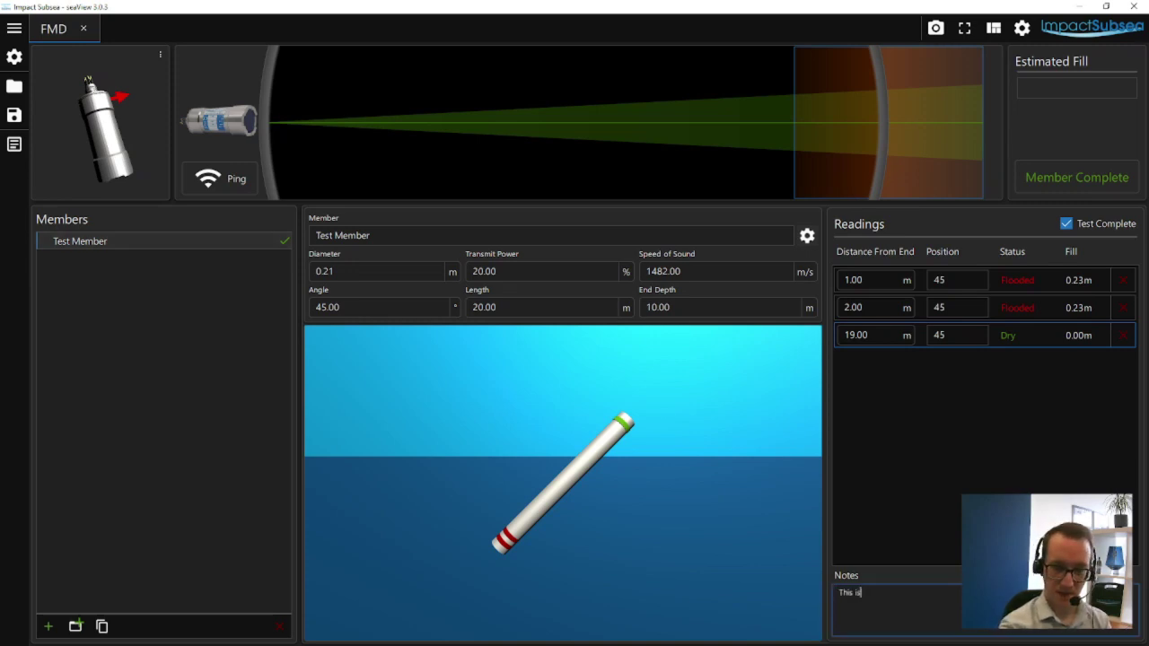
text( a test me)
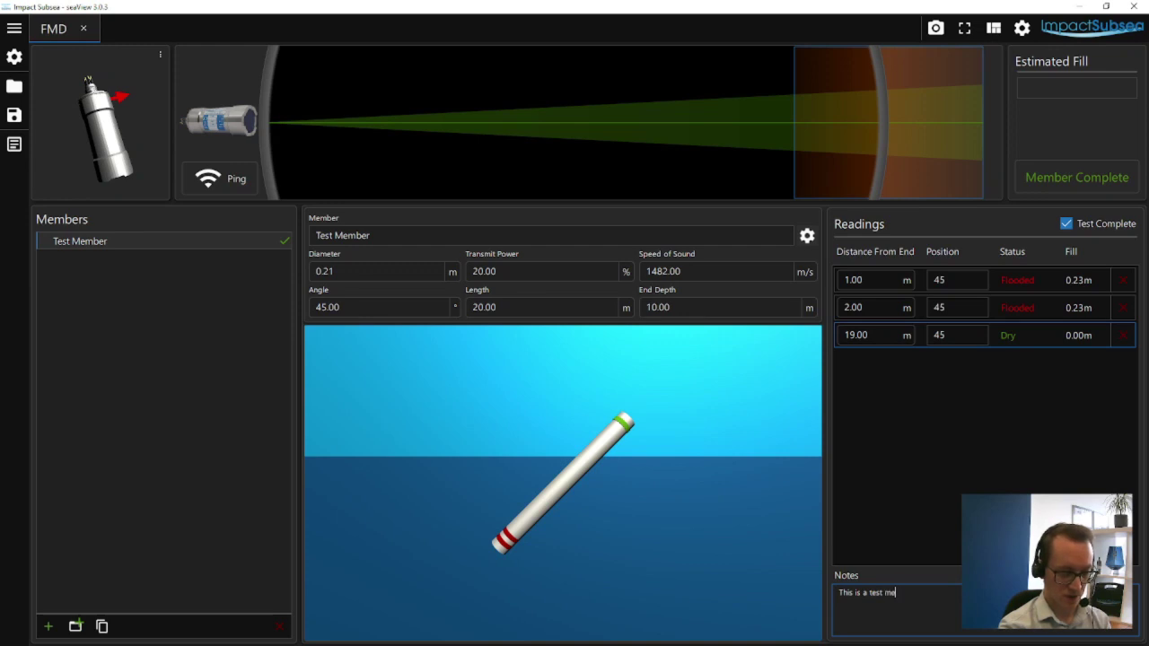
text(mber.)
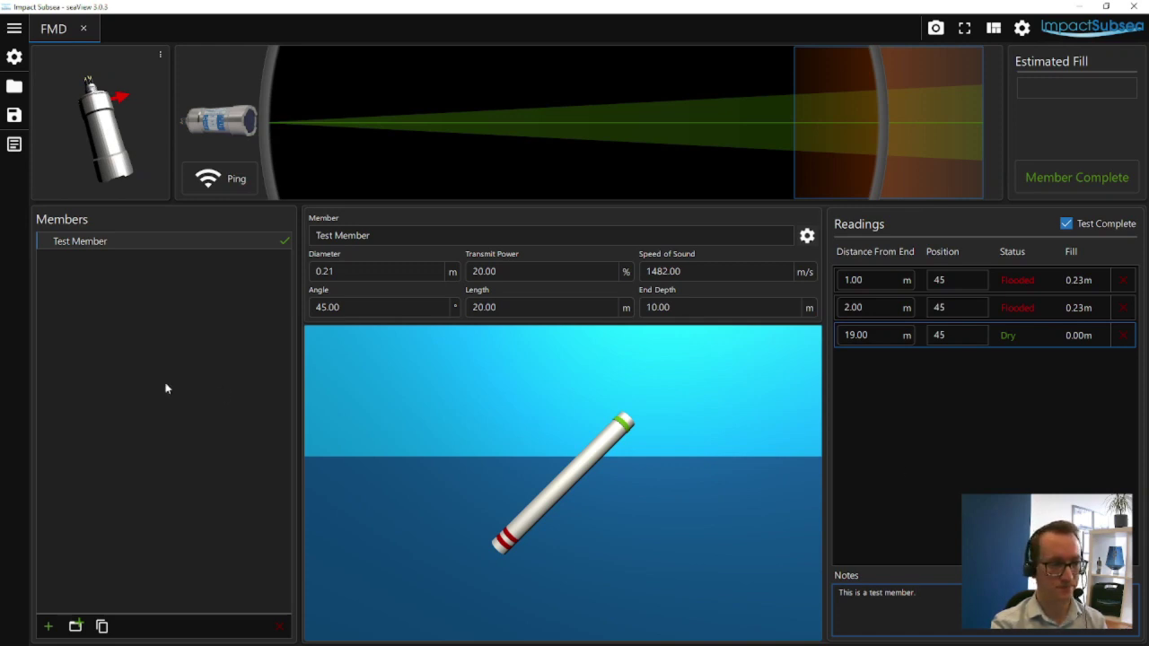
Step: Add Member 2, rename it 'Test Member 2' and give it a 0.3 m diameter
click(47, 626)
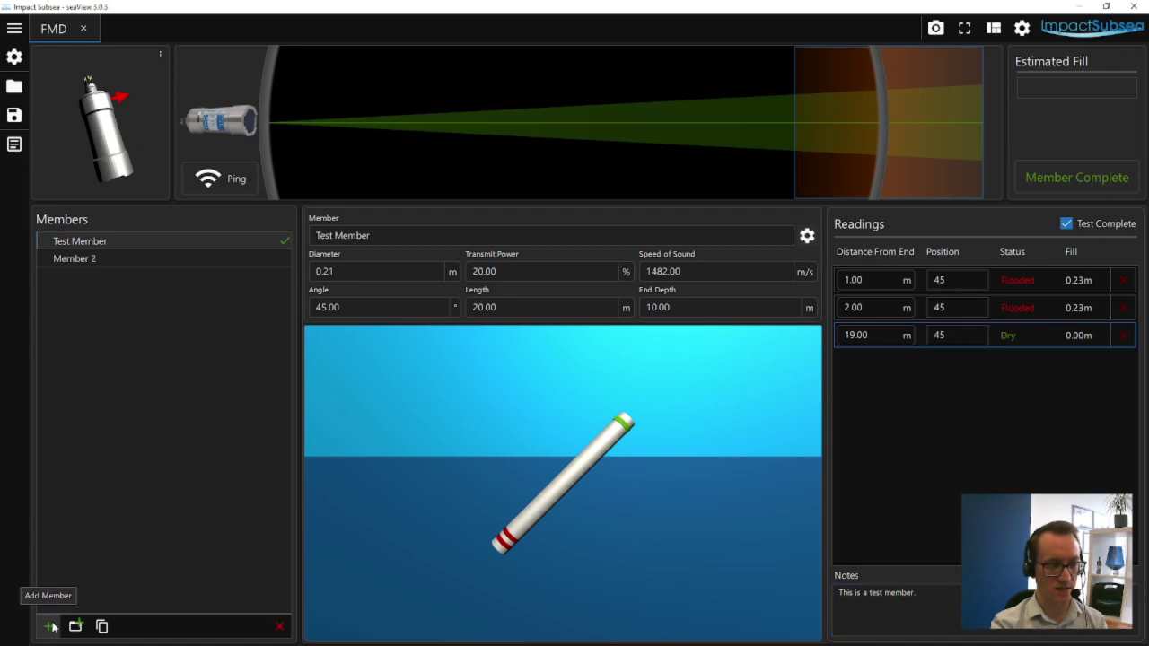
click(100, 260)
click(389, 238)
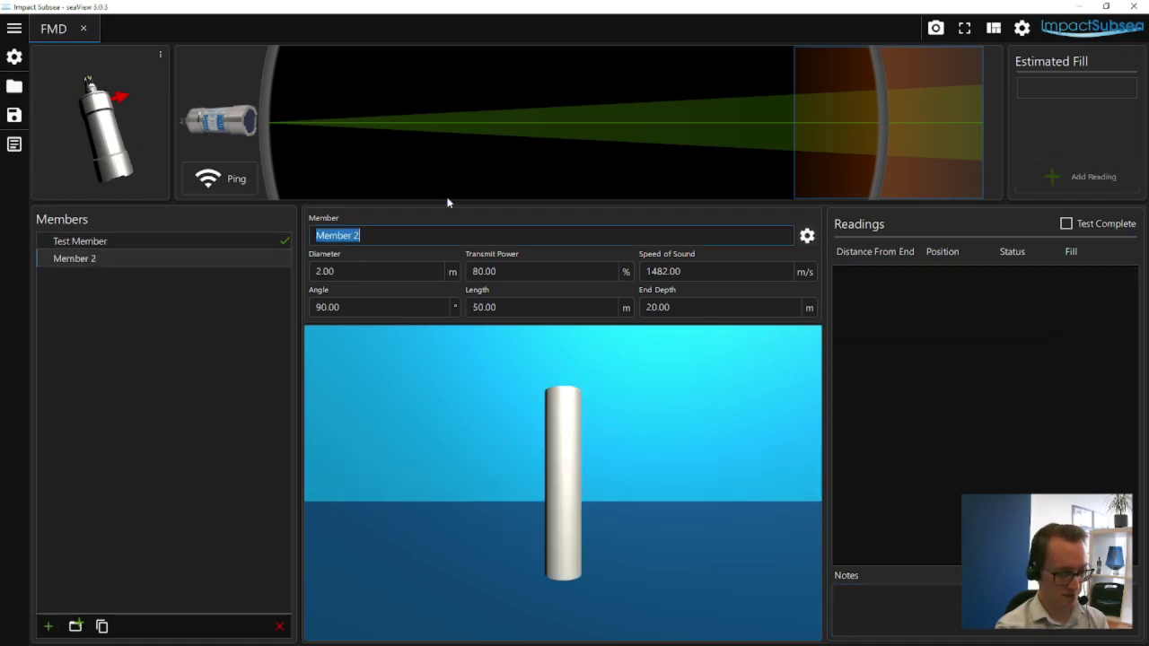
text(Test Member)
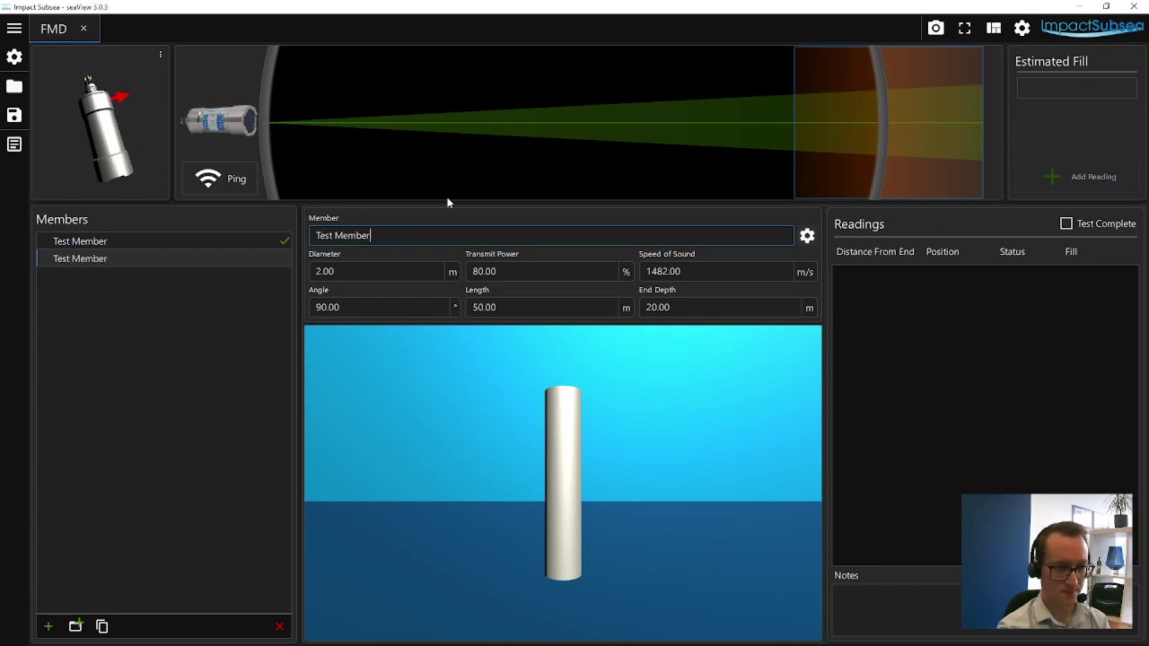
text( 2)
click(368, 270)
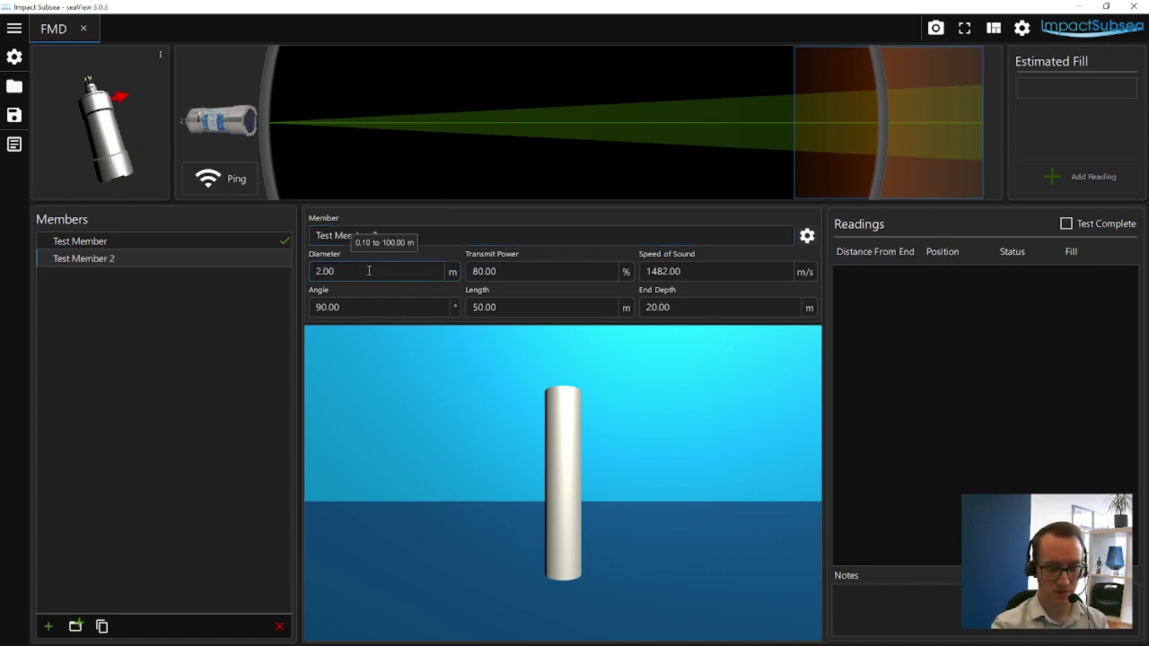
double_click(363, 271)
text(0)
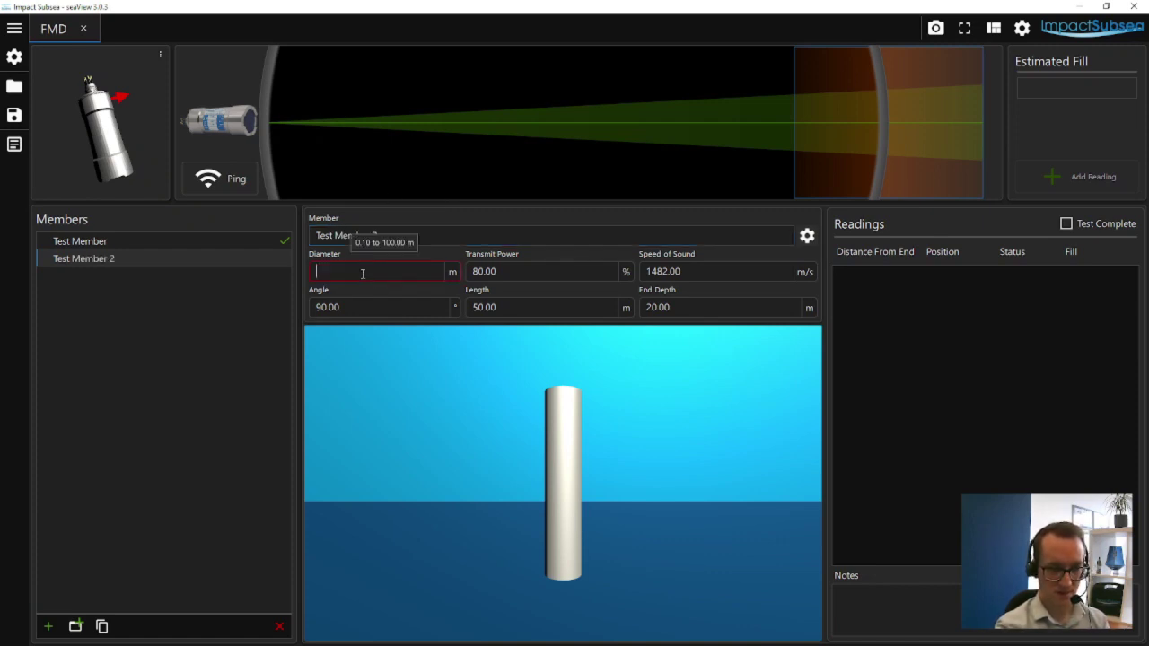
text(.3)
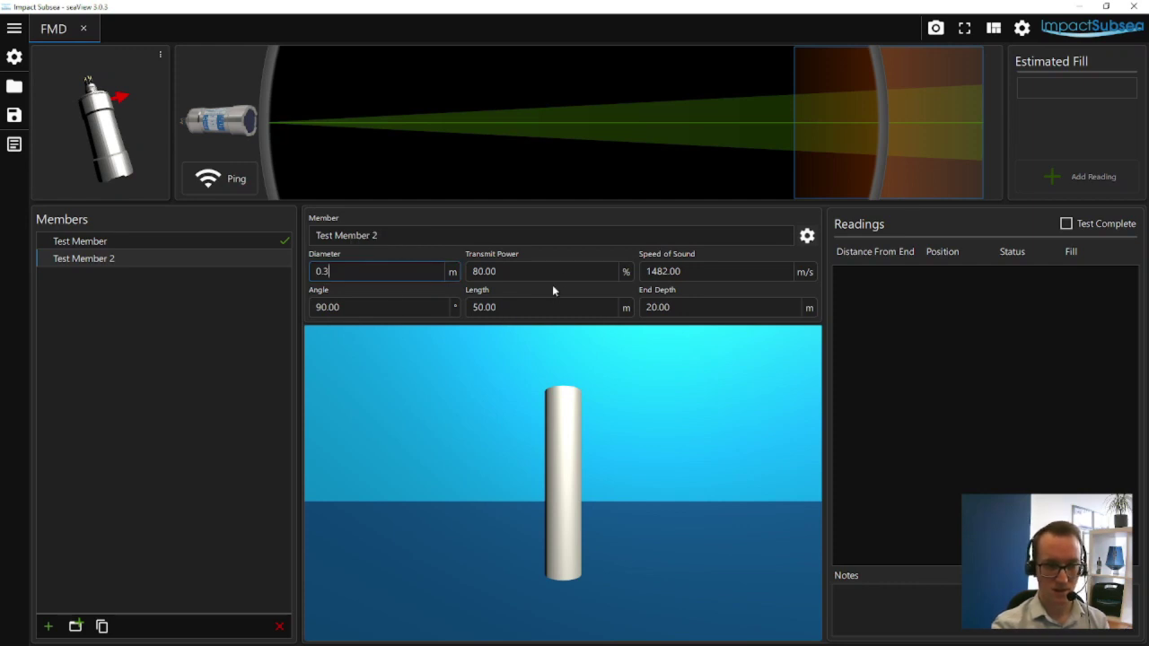
Step: Set Test Member 2's transmit power to 30% and add Member 3
click(572, 269)
text(30)
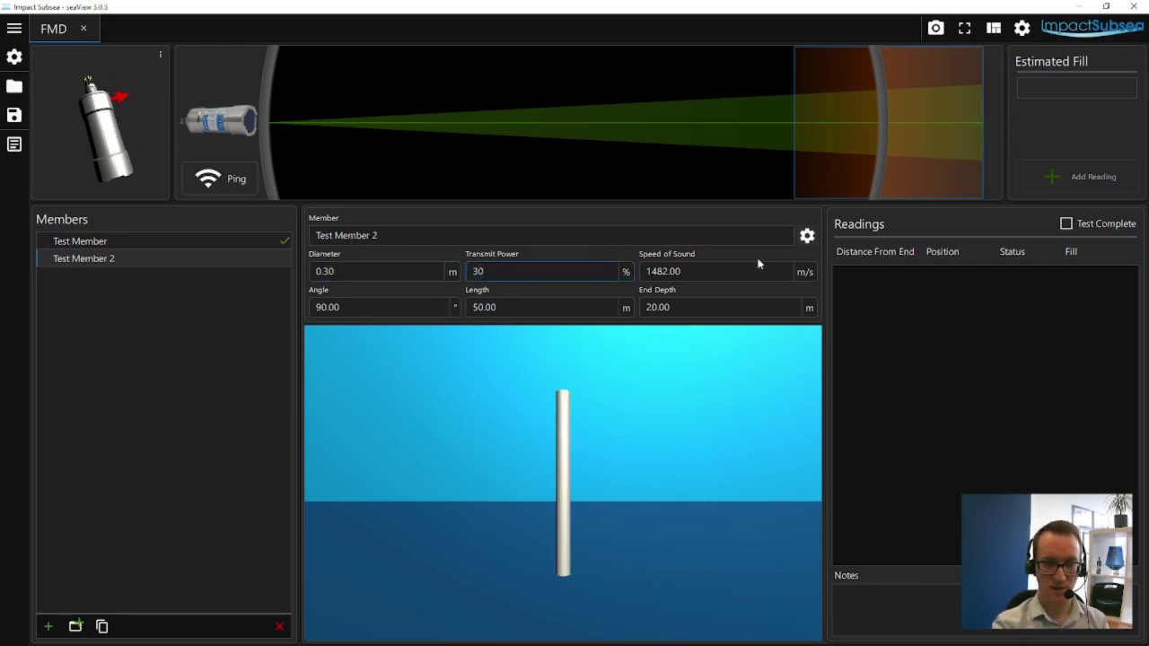
click(753, 269)
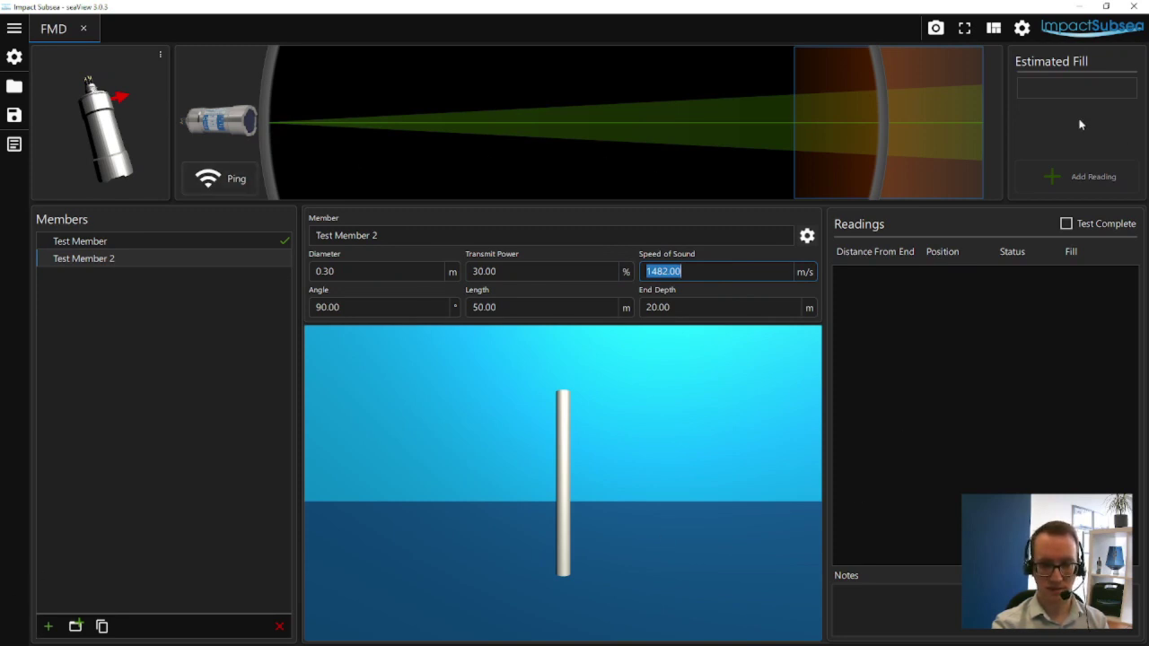
click(50, 626)
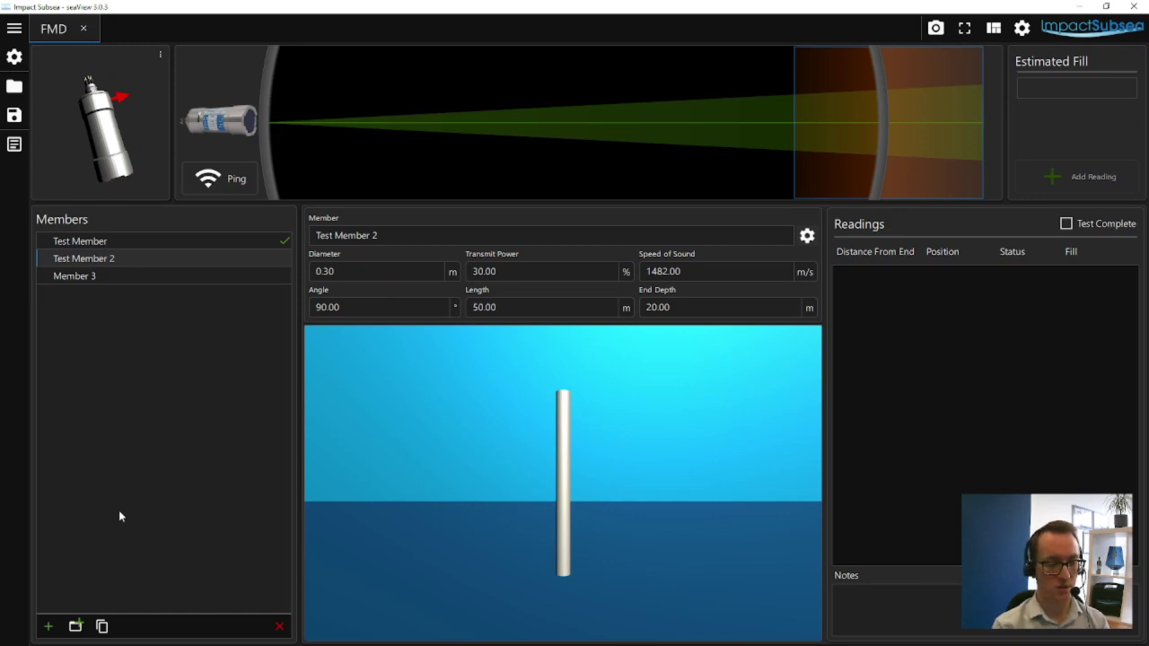
Step: Add more members and step down to Member 9, showing 2.00 m diameter, 80% power
click(55, 623)
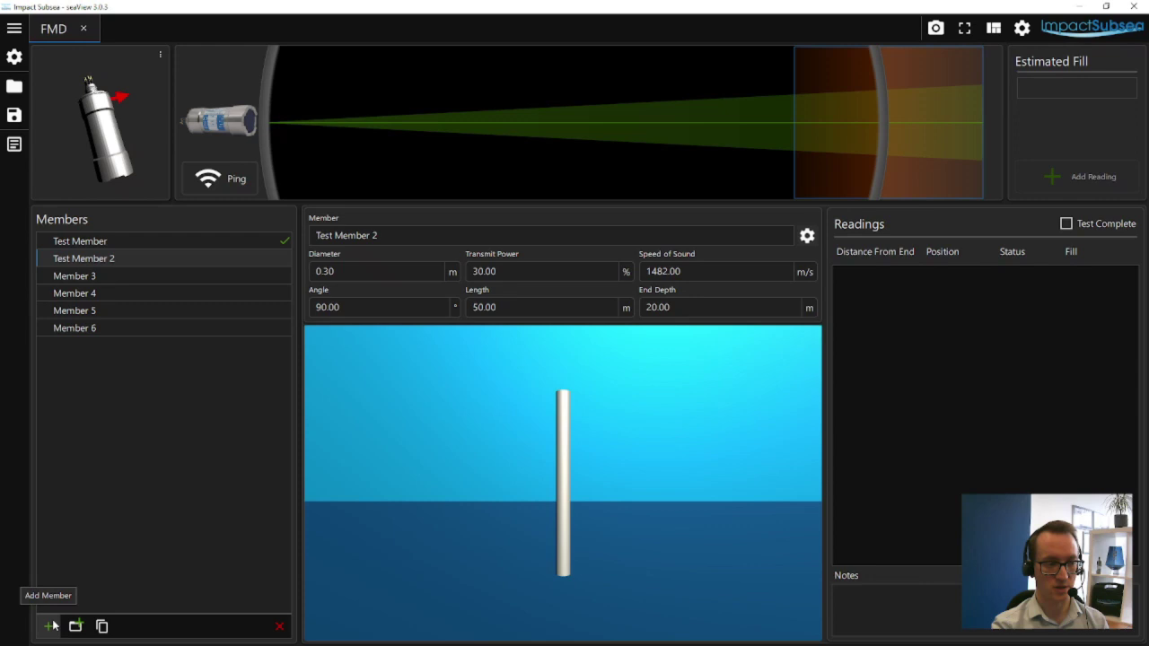
click(56, 622)
click(56, 623)
click(56, 623)
click(128, 277)
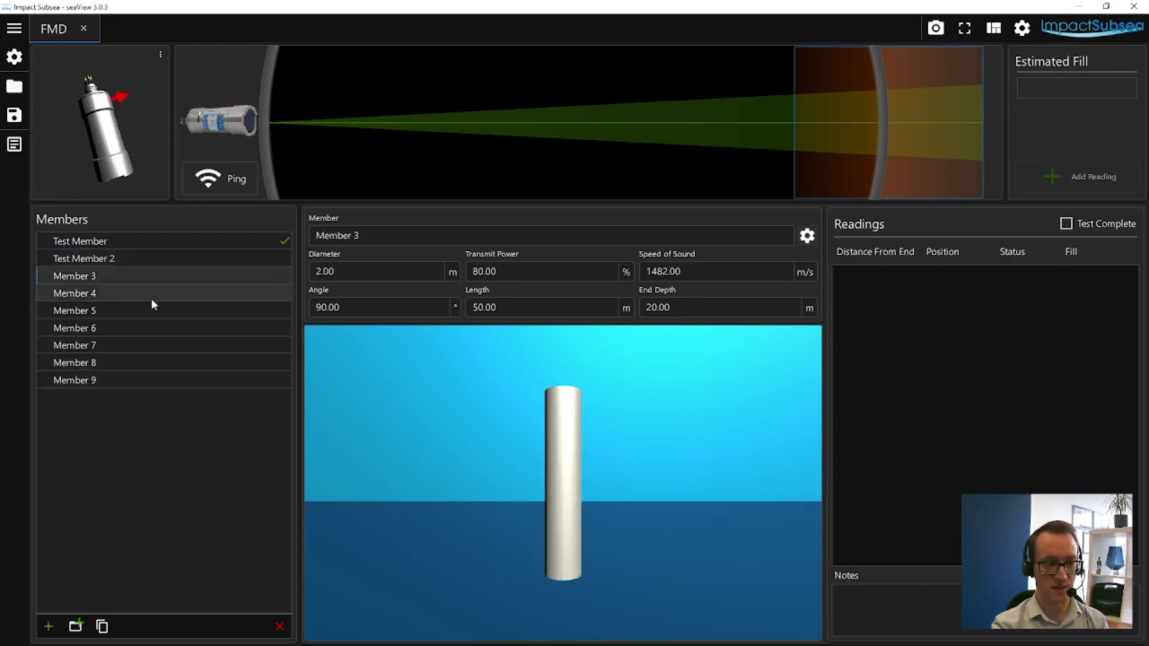
click(151, 310)
click(151, 346)
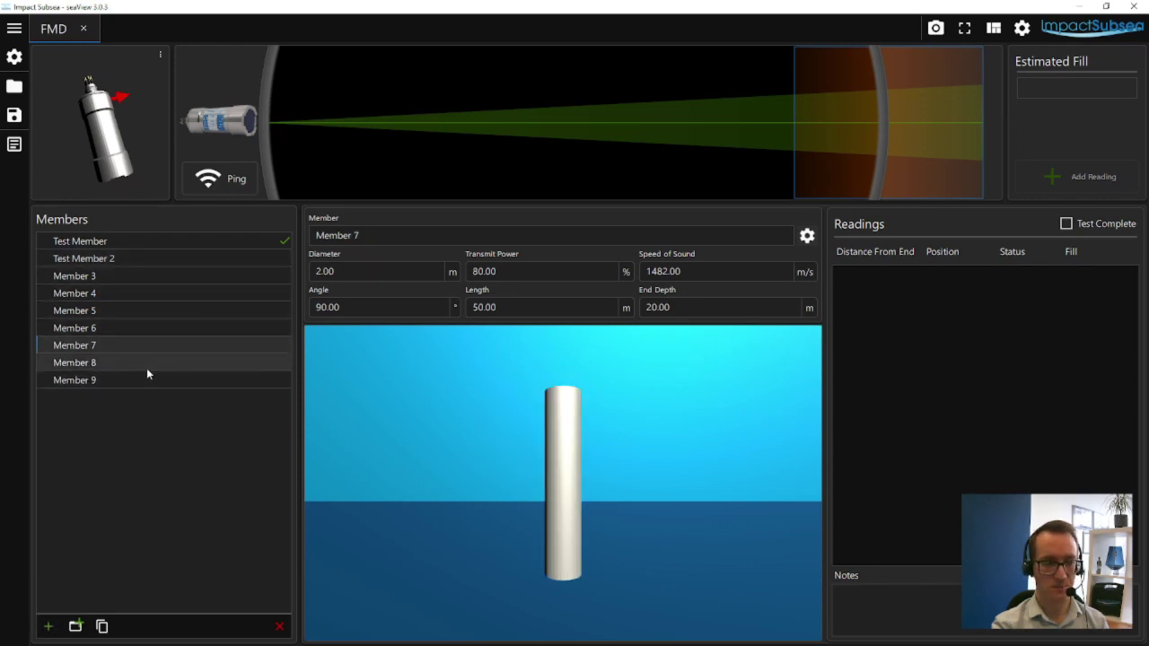
click(147, 364)
click(141, 378)
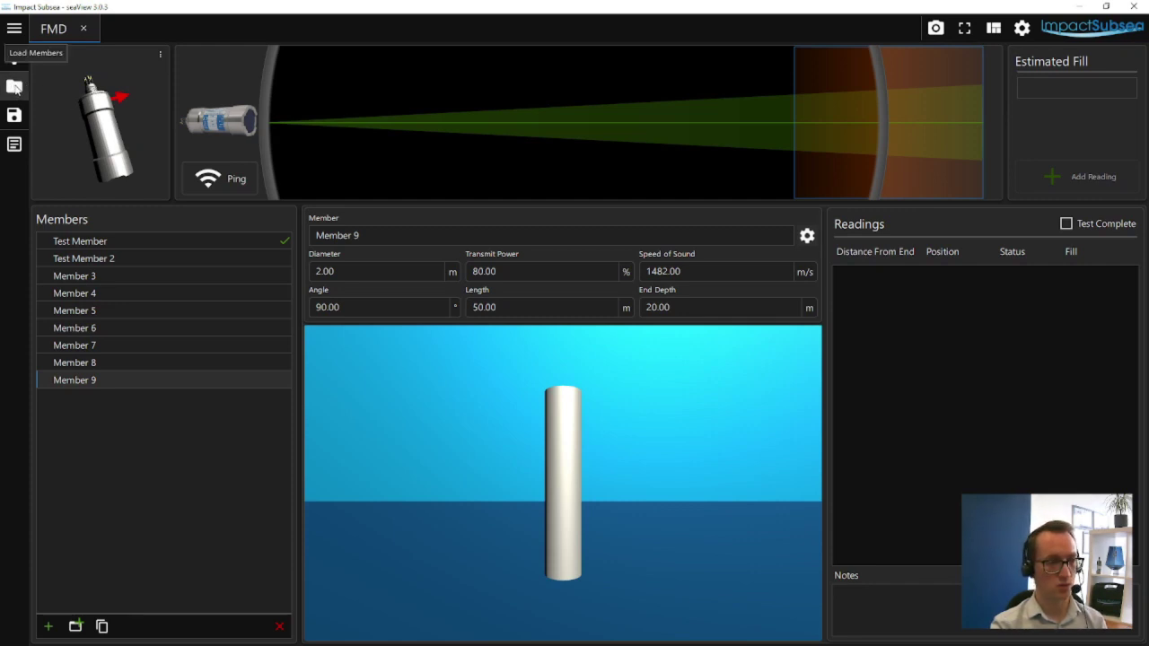
Step: Load the Member List file from the Desktop into seaView
click(15, 87)
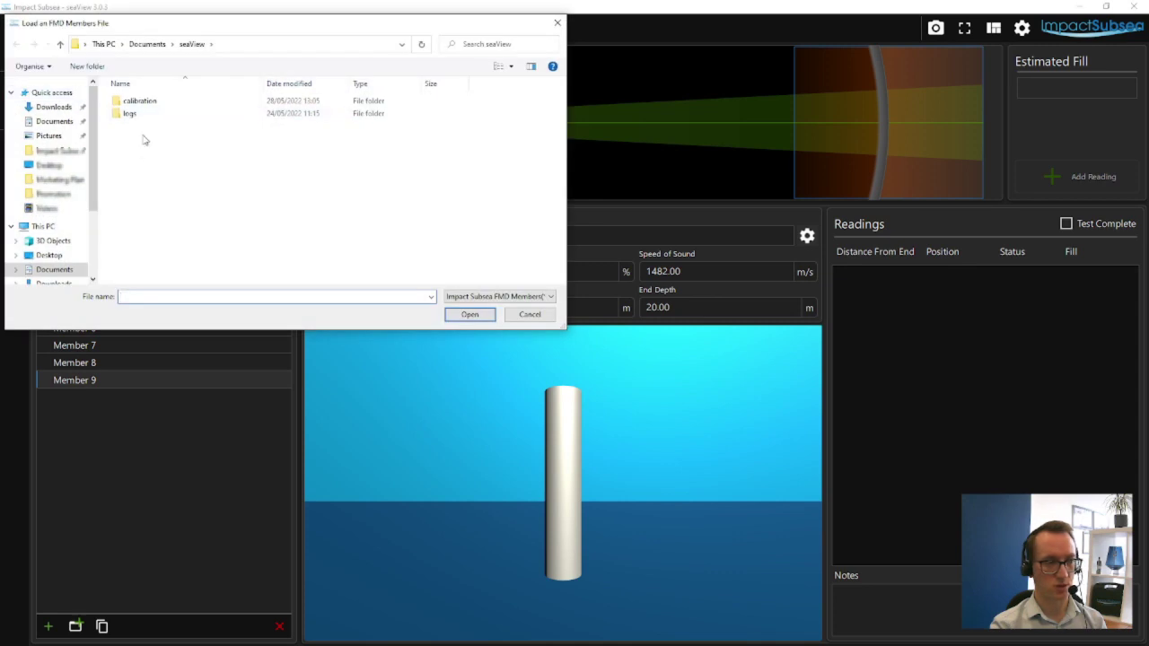
click(52, 165)
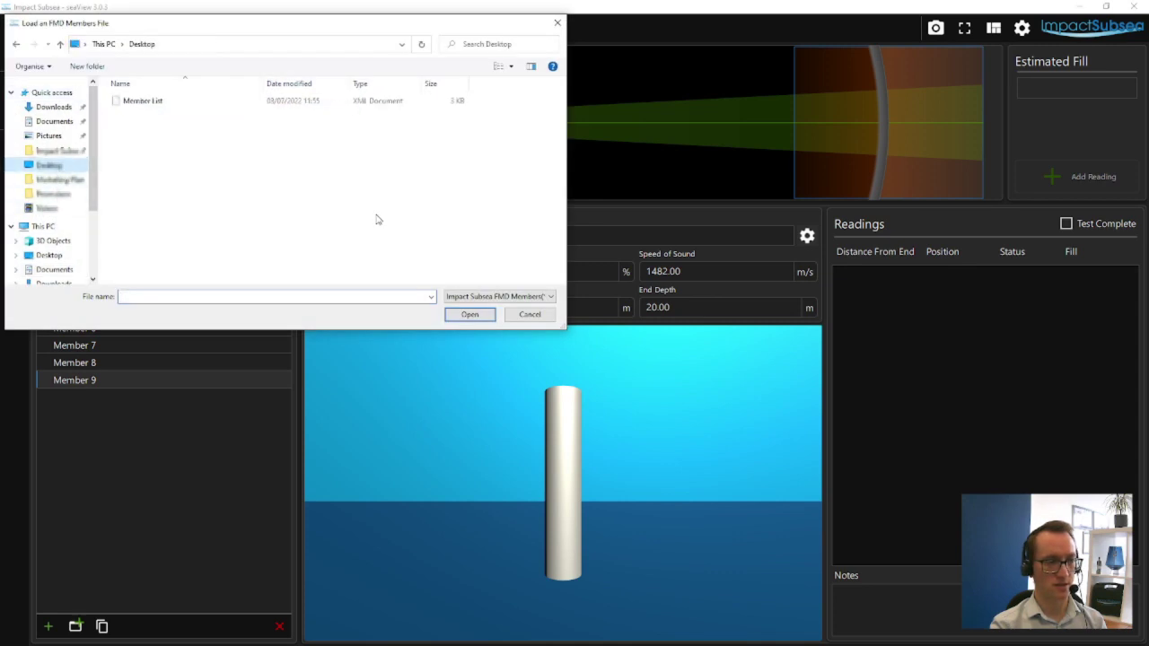
click(170, 102)
click(466, 315)
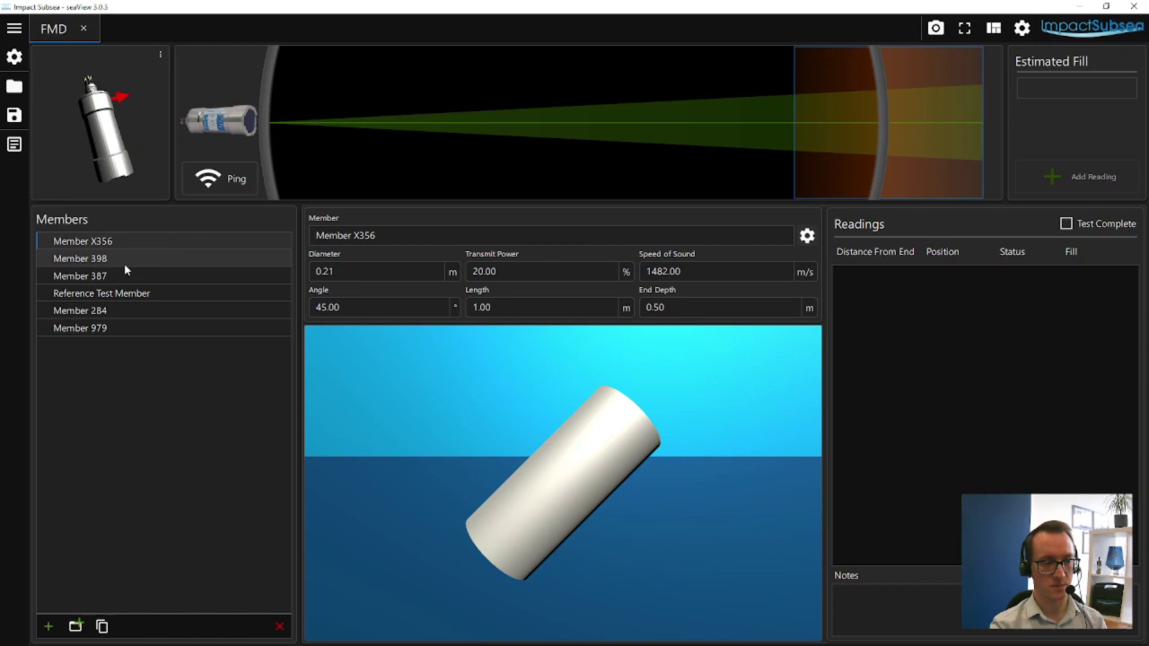
Step: Review loaded members 398, 387 and Reference Test Member, returning to X356
click(124, 264)
click(133, 278)
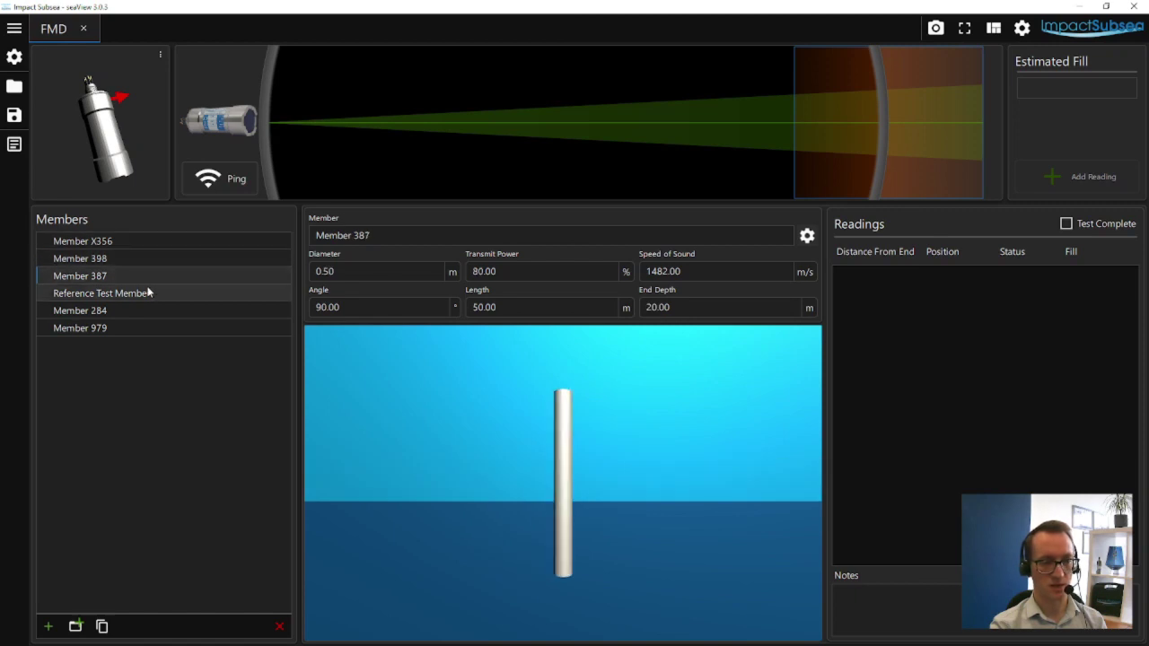
click(147, 291)
click(140, 276)
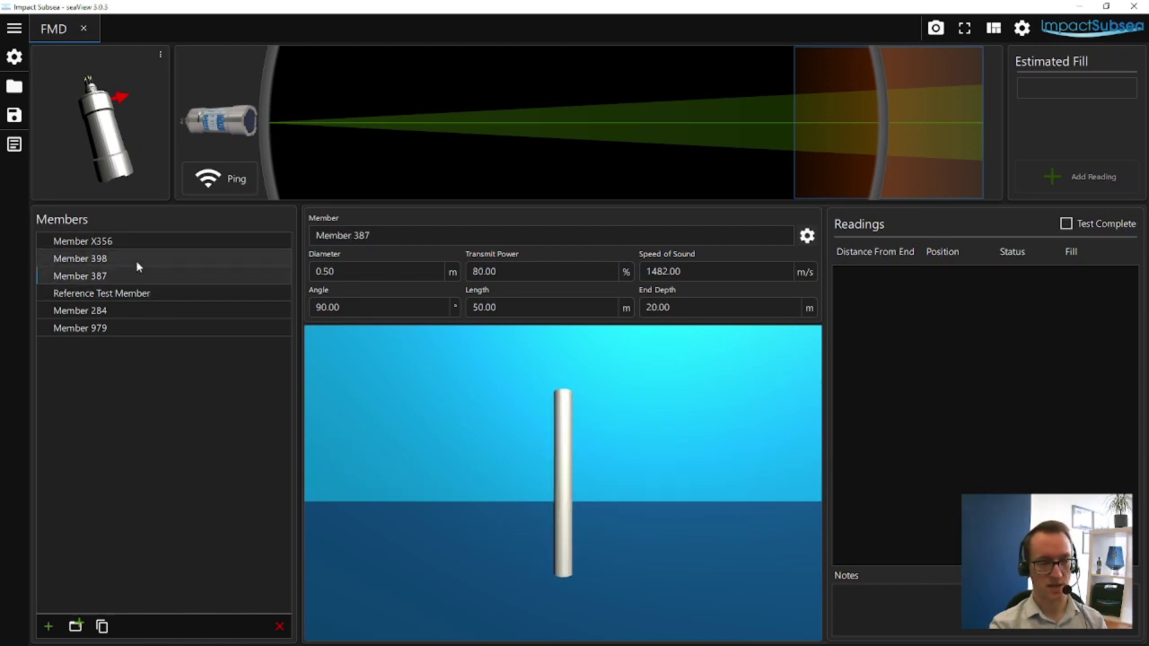
click(135, 249)
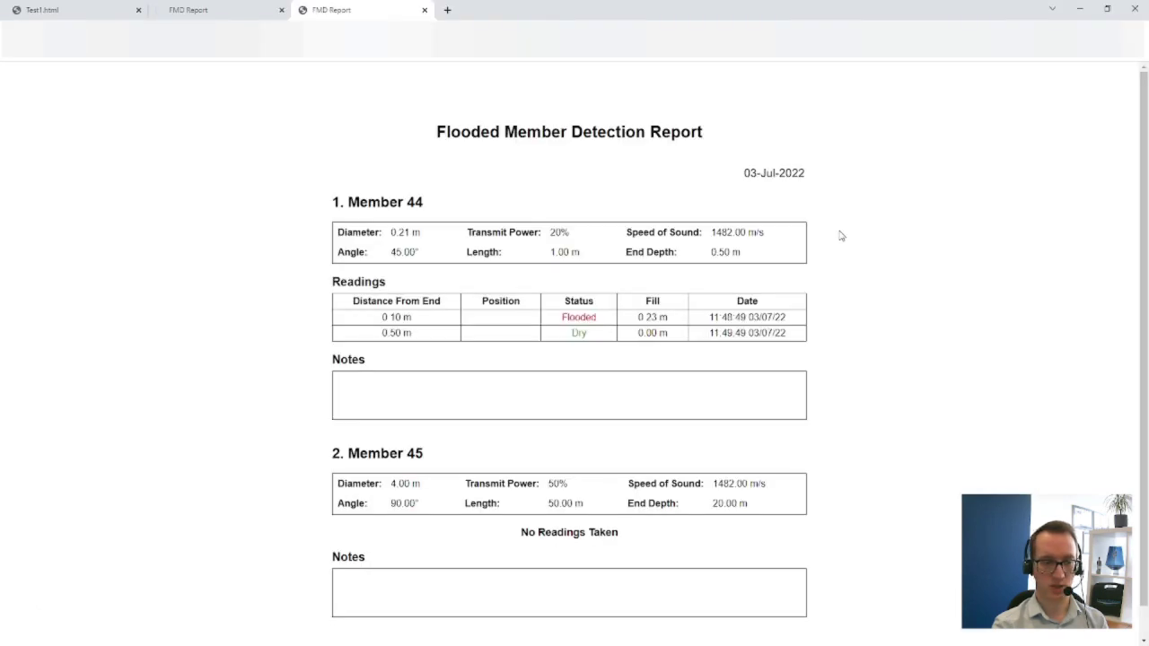
Step: Scroll through the FMD report showing Member 44's flooded/dry readings and Member 45
scroll(808, 242, down, 1)
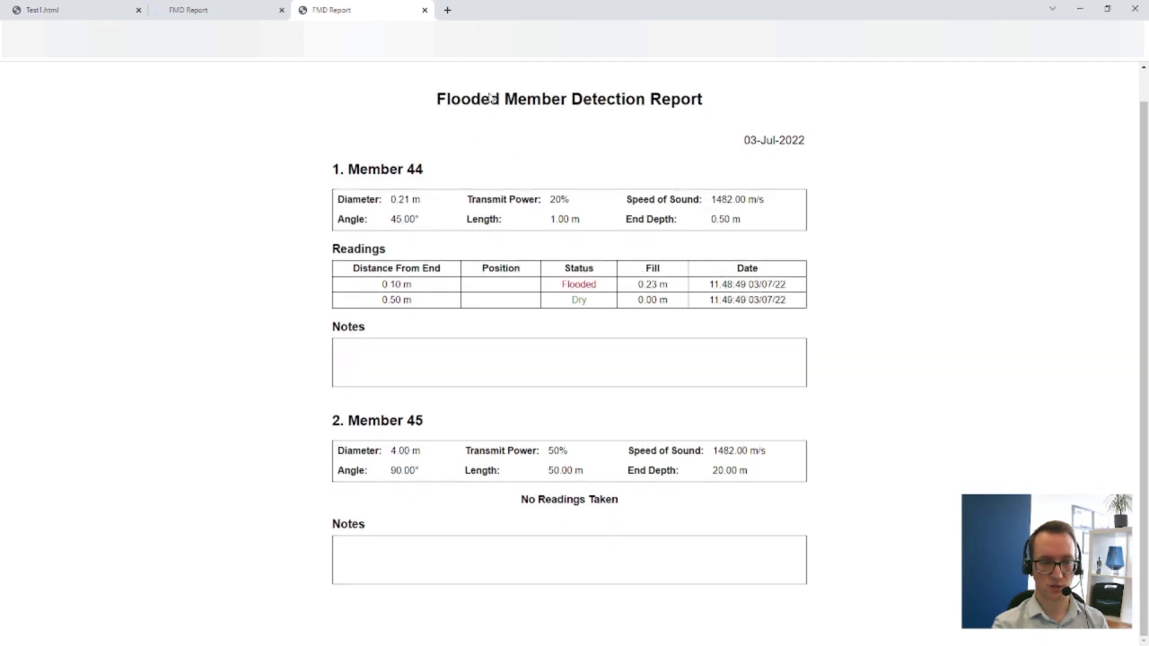